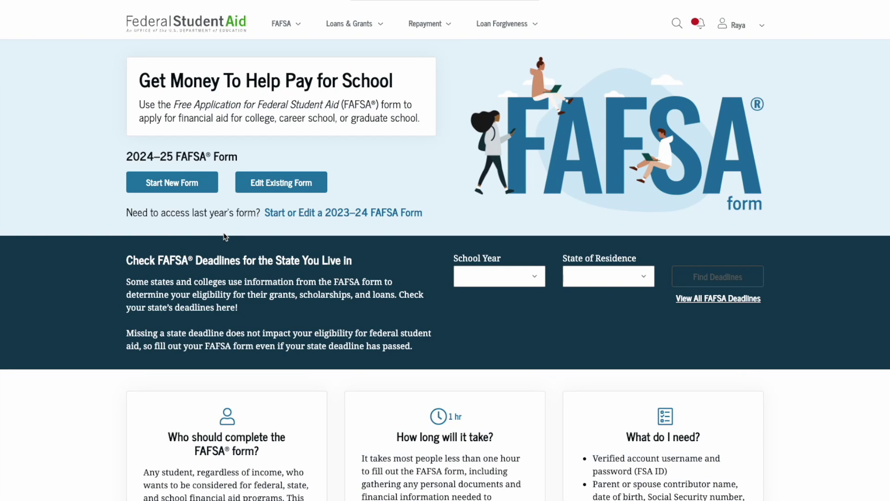
Step: Start a new 2024–25 FAFSA form with the Student role selected
{"action": "left_click", "coordinate": [187, 187]}
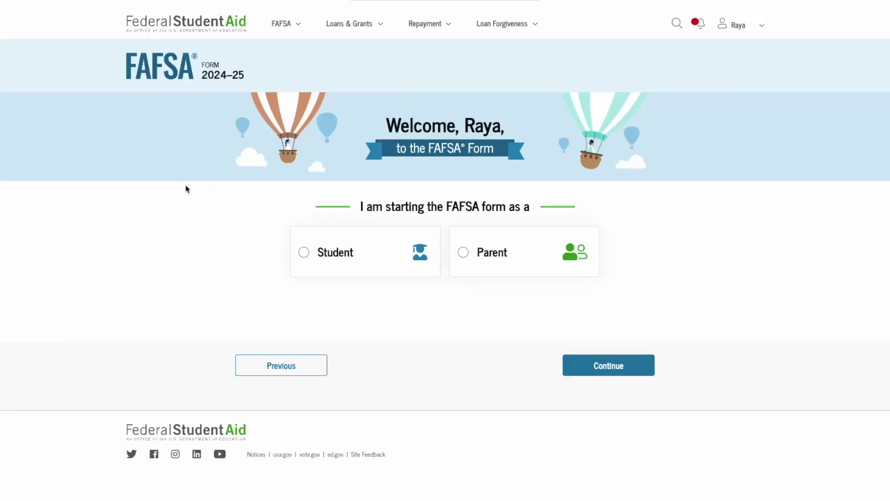
{"action": "left_click", "coordinate": [371, 253]}
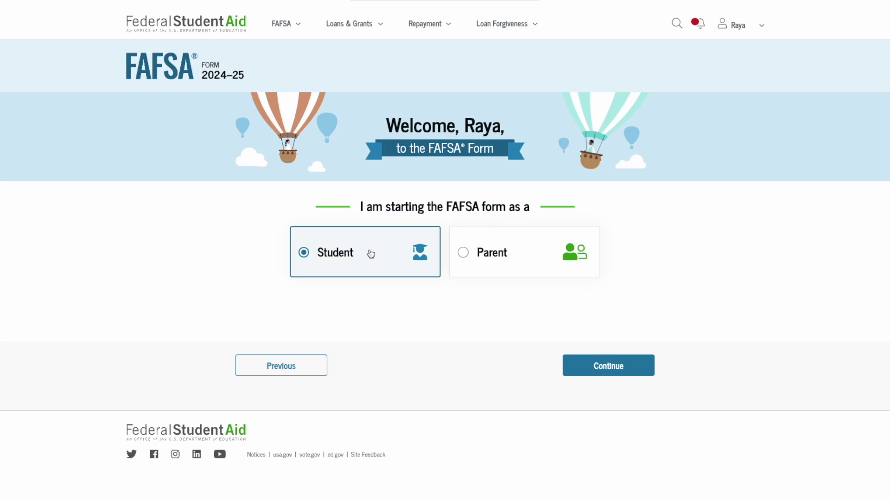
{"action": "left_click", "coordinate": [599, 366]}
Step: Continue past the overview, contributors, what-to-expect and after-submission pages into the form
{"action": "scroll", "coordinate": [598, 366], "scroll_direction": "down", "scroll_amount": 1}
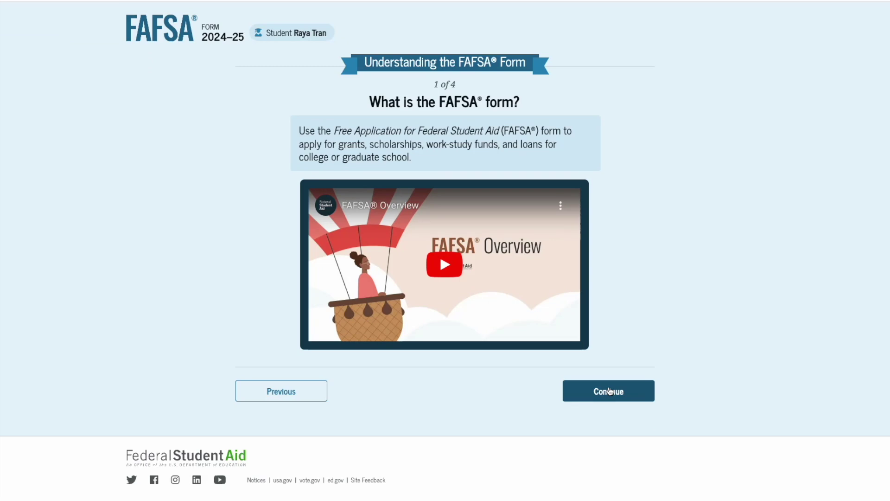
{"action": "left_click", "coordinate": [609, 391]}
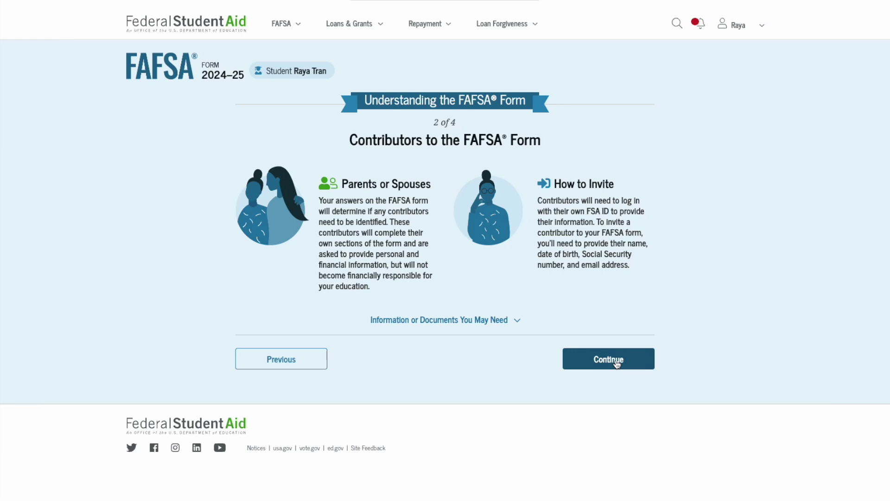
{"action": "left_click", "coordinate": [618, 364]}
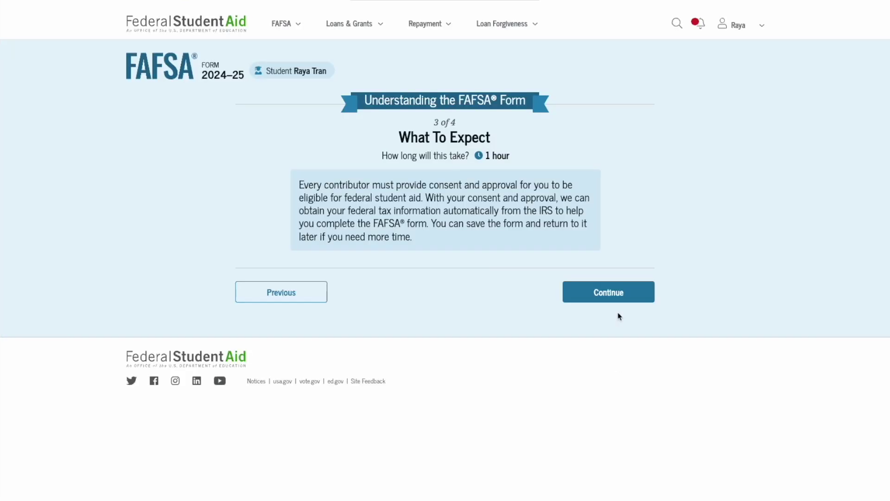
{"action": "left_click", "coordinate": [623, 299]}
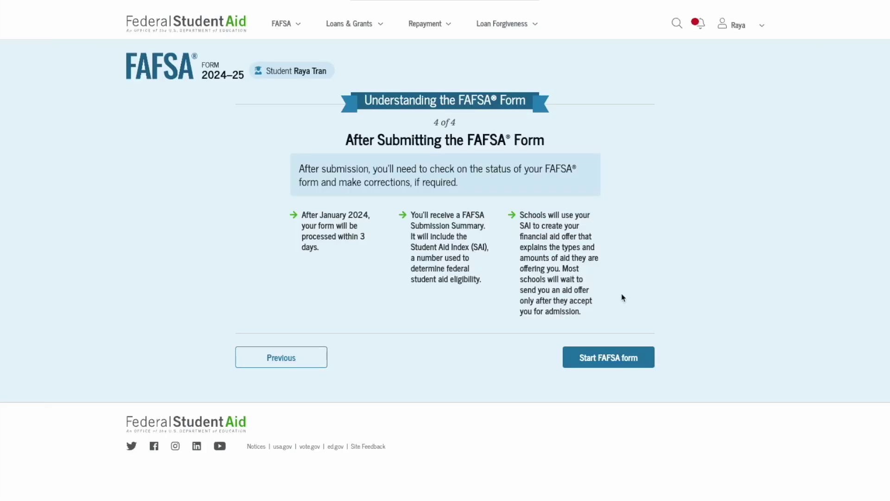
{"action": "left_click", "coordinate": [608, 358]}
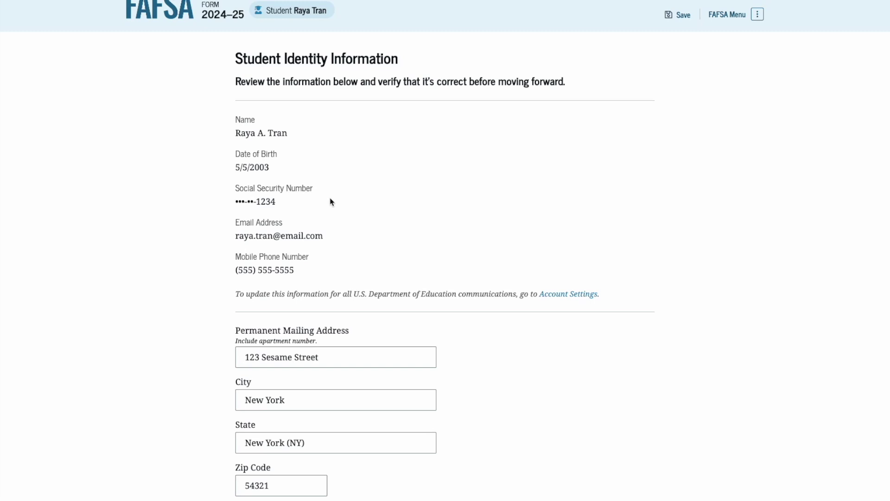
Step: Scroll down Student Identity Information to check the permanent mailing address fields
{"action": "scroll", "coordinate": [331, 201], "scroll_direction": "down", "scroll_amount": 3}
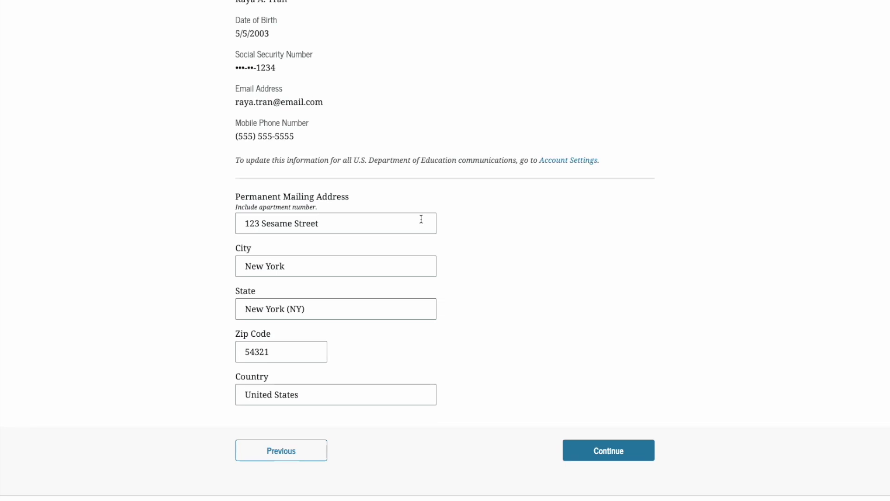
{"action": "scroll", "coordinate": [421, 219], "scroll_direction": "down", "scroll_amount": 1}
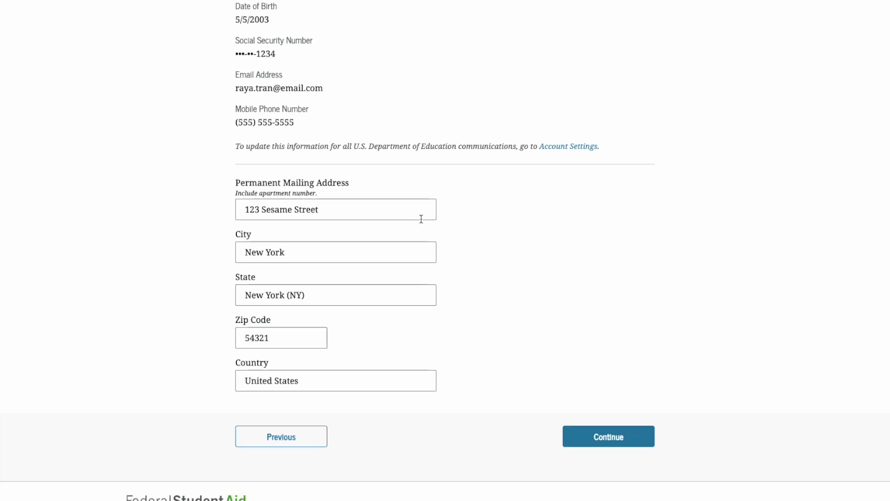
{"action": "scroll", "coordinate": [421, 219], "scroll_direction": "down", "scroll_amount": 1}
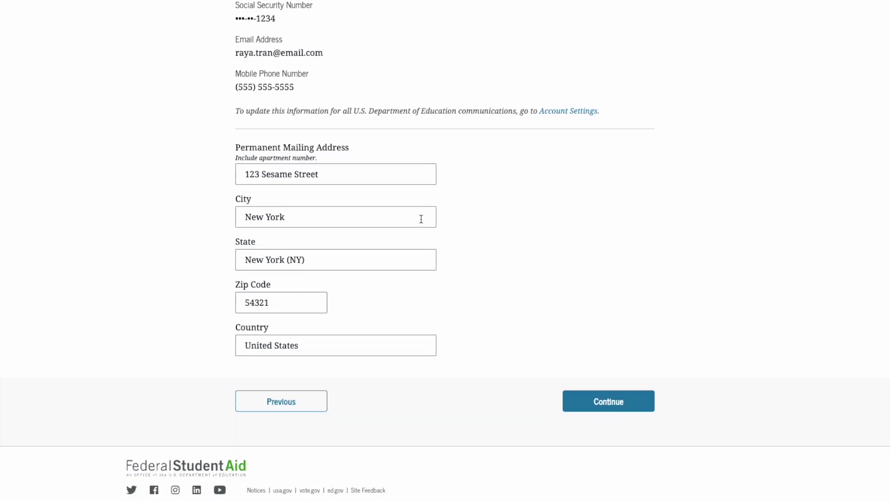
Step: Accept the identity details and enter New York legal residence since 05/2003
{"action": "left_click", "coordinate": [617, 402]}
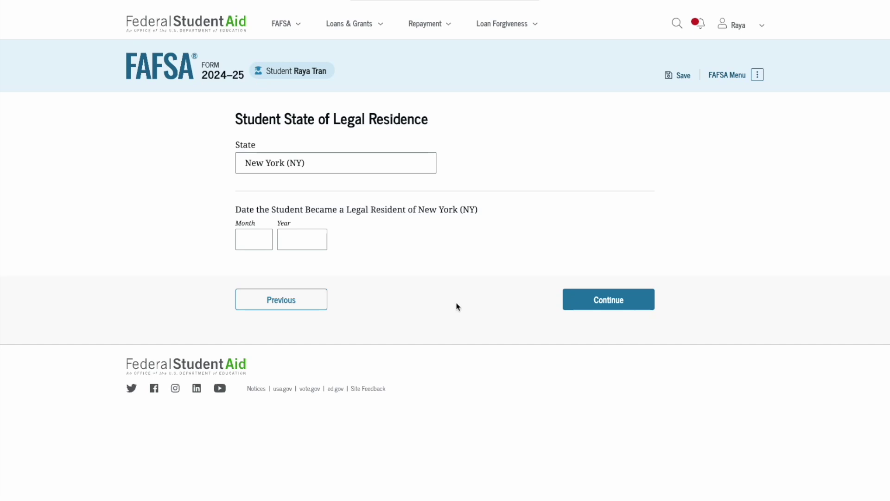
{"action": "left_click", "coordinate": [249, 237]}
{"action": "type", "text": "052"}
{"action": "type", "text": "00"}
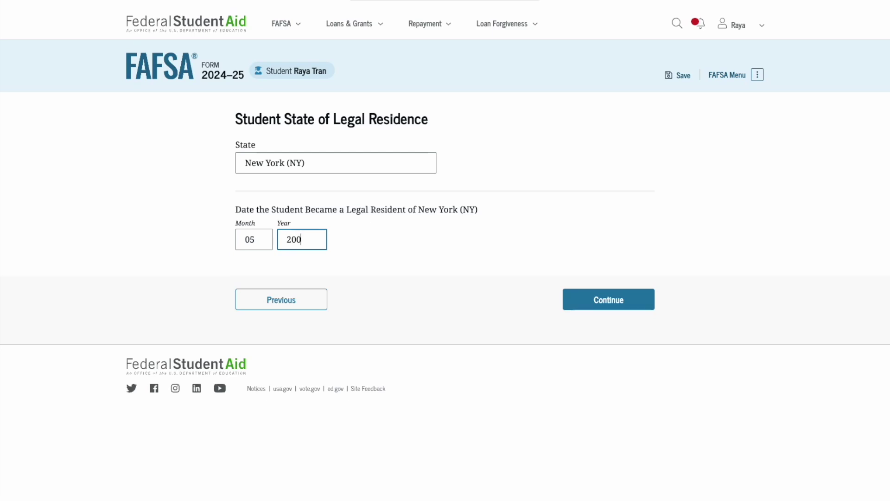
{"action": "type", "text": "3"}
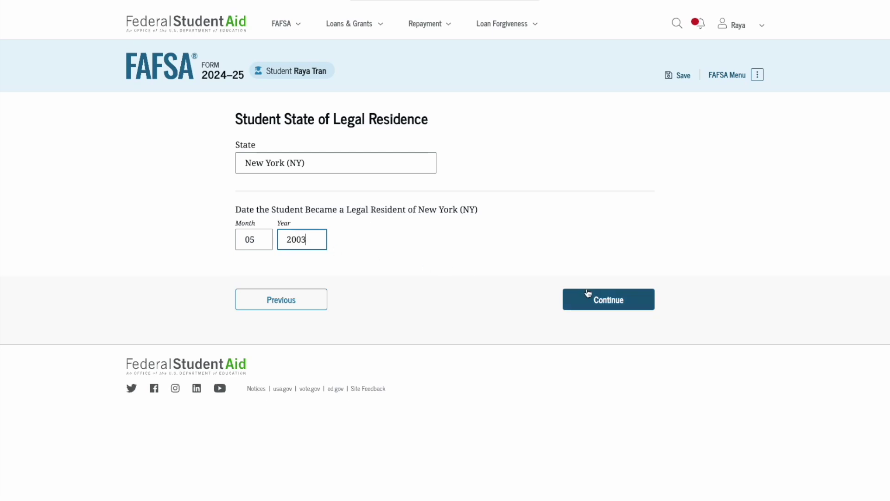
{"action": "left_click", "coordinate": [591, 299]}
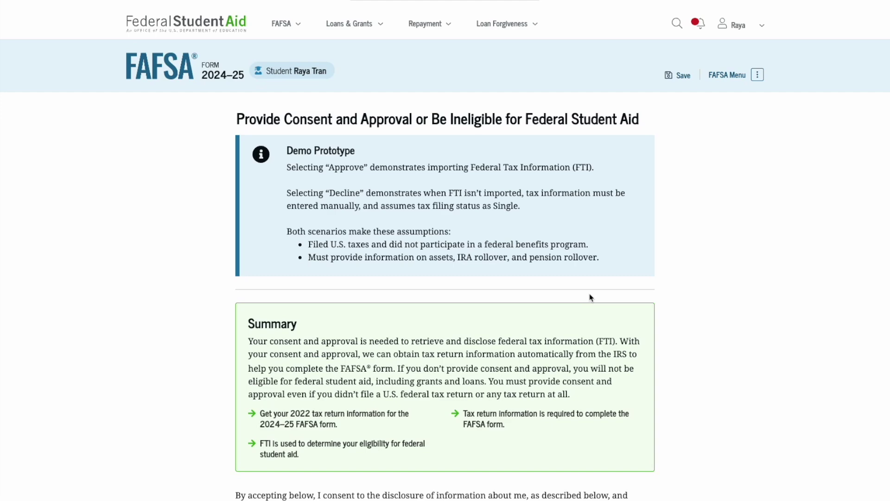
Step: Read through the federal tax information consent page and approve it
{"action": "scroll", "coordinate": [591, 298], "scroll_direction": "down", "scroll_amount": 2}
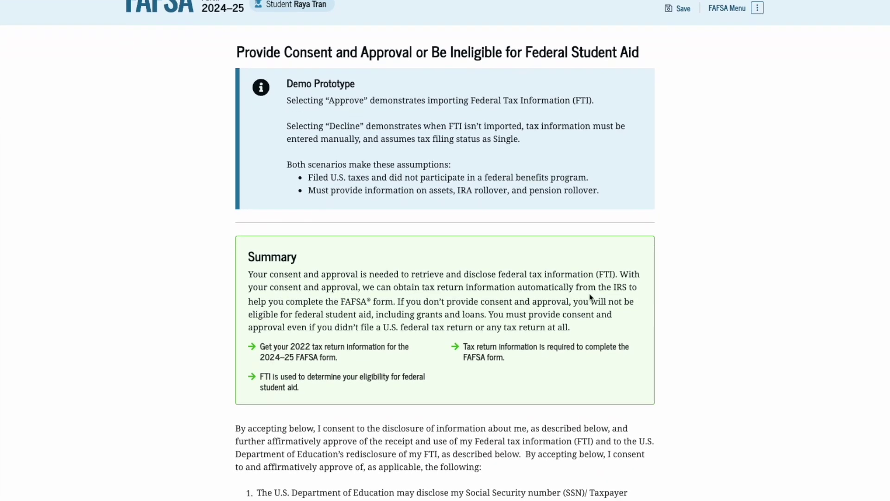
{"action": "scroll", "coordinate": [591, 297], "scroll_direction": "down", "scroll_amount": 2}
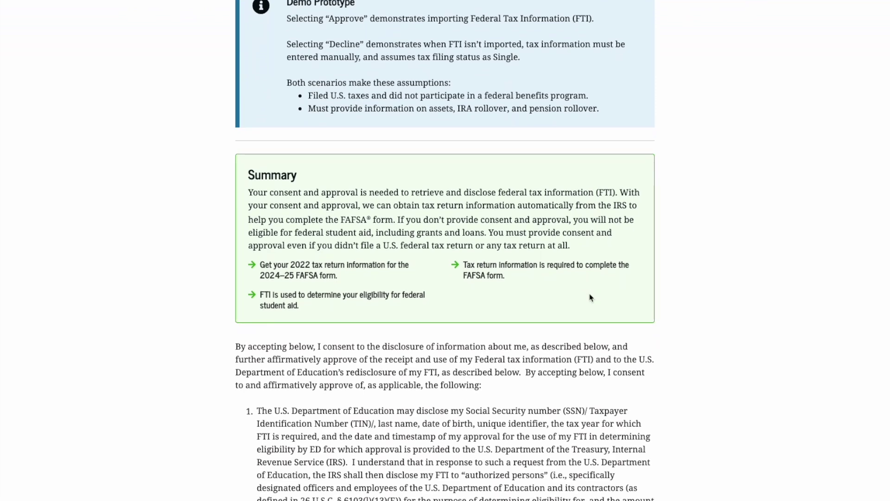
{"action": "scroll", "coordinate": [591, 297], "scroll_direction": "down", "scroll_amount": 12}
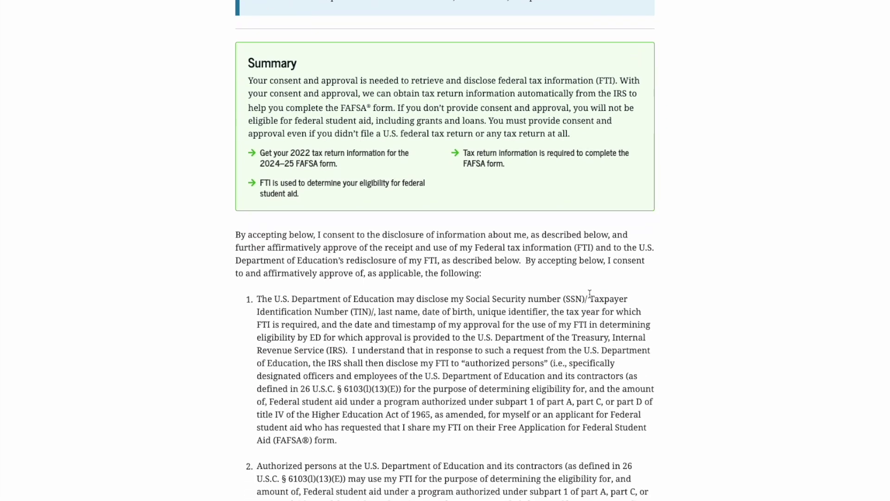
{"action": "scroll", "coordinate": [591, 297], "scroll_direction": "down", "scroll_amount": 12}
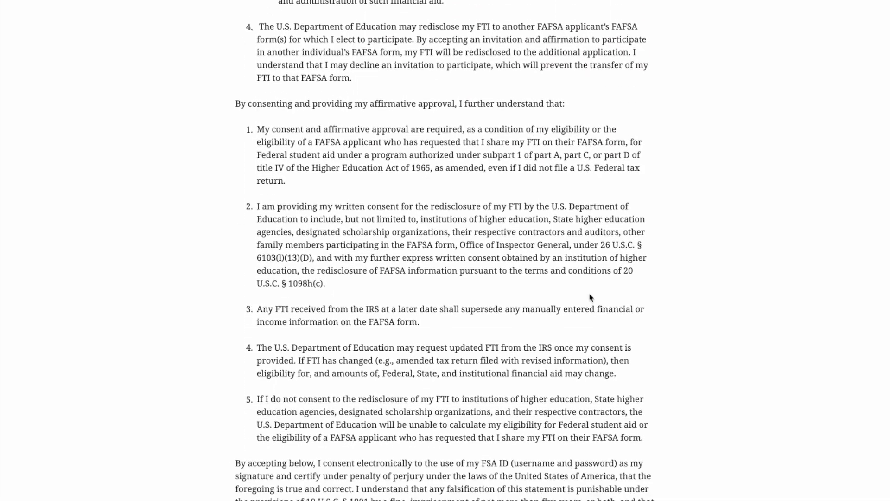
{"action": "scroll", "coordinate": [590, 293], "scroll_direction": "down", "scroll_amount": 6}
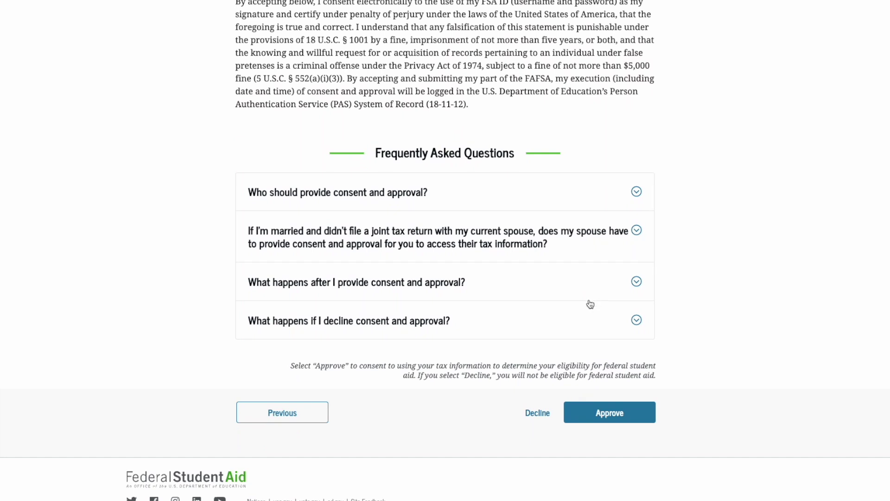
{"action": "left_click", "coordinate": [610, 412]}
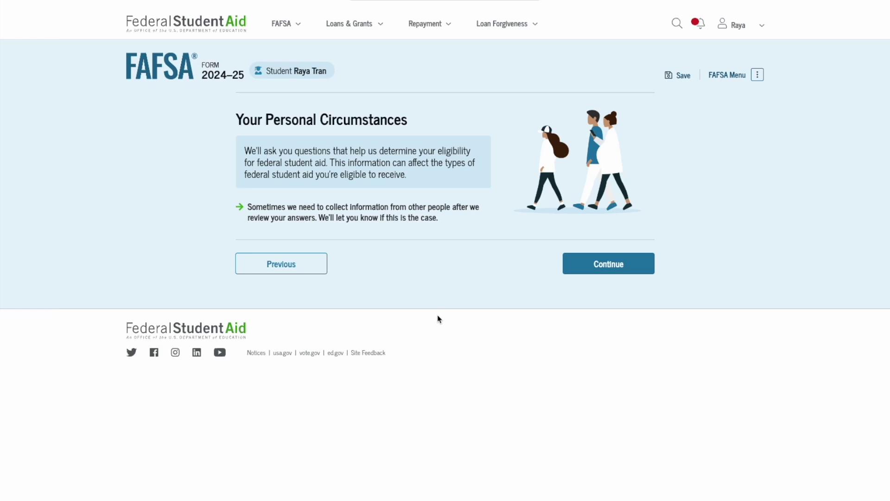
Step: Set the student's marital status to Single (never married)
{"action": "left_click", "coordinate": [593, 269]}
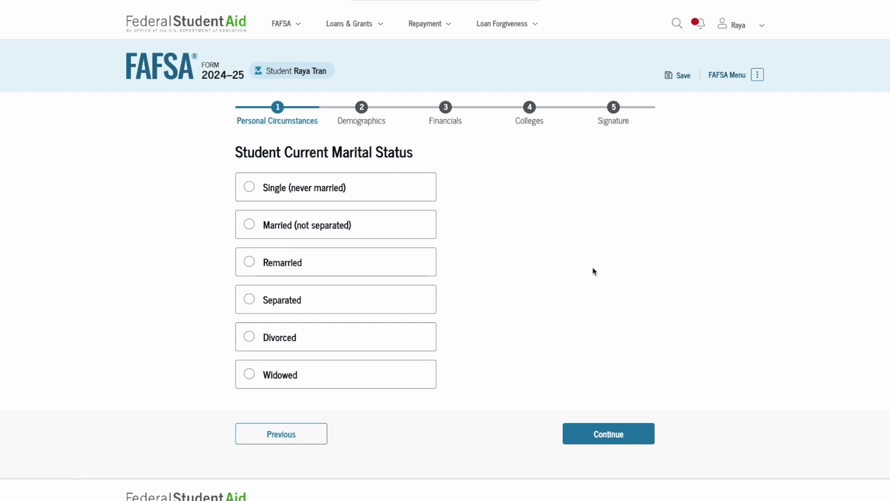
{"action": "left_click", "coordinate": [398, 197]}
{"action": "left_click", "coordinate": [621, 436]}
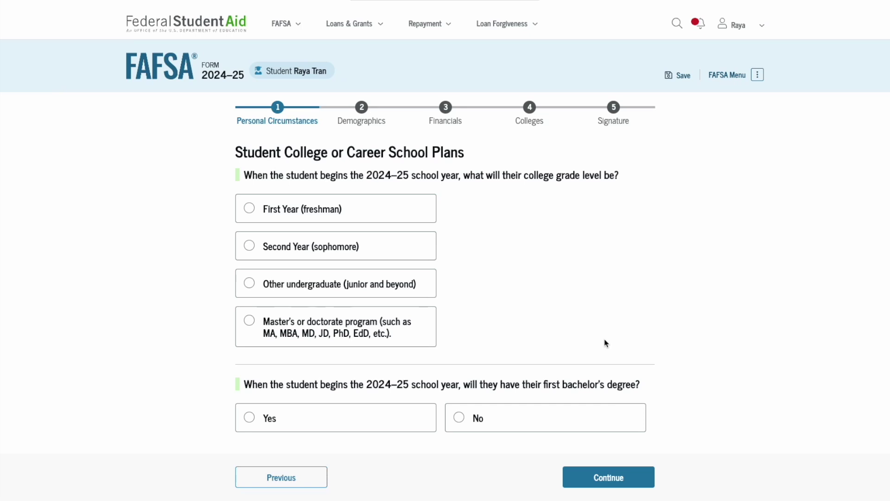
Step: Choose grade level First Year (freshman) and answer No to having a bachelor's degree
{"action": "left_click", "coordinate": [400, 216]}
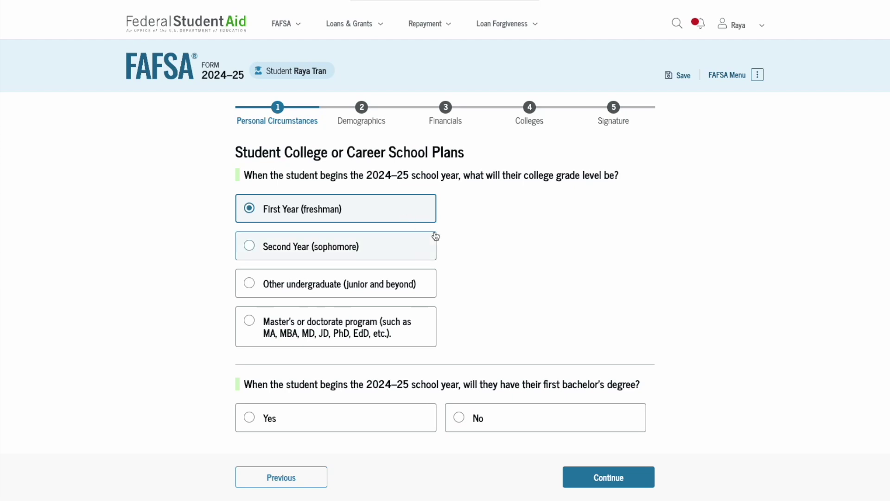
{"action": "scroll", "coordinate": [471, 236], "scroll_direction": "down", "scroll_amount": 2}
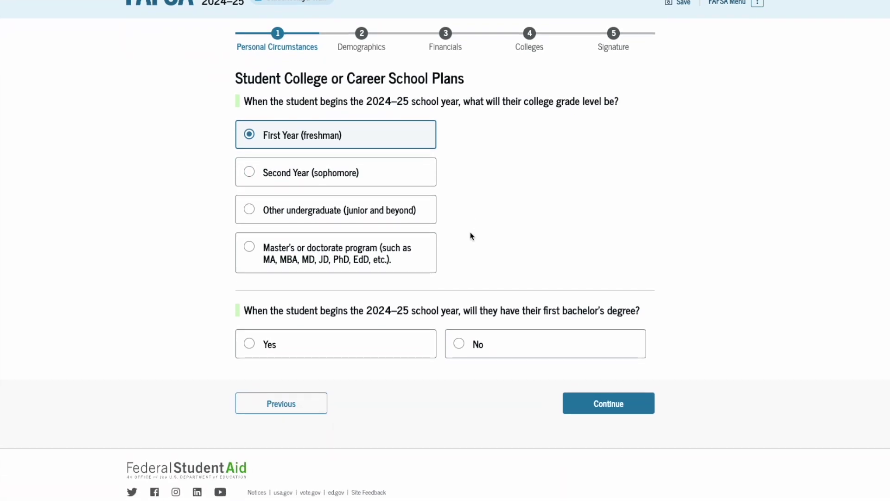
{"action": "left_click", "coordinate": [481, 336]}
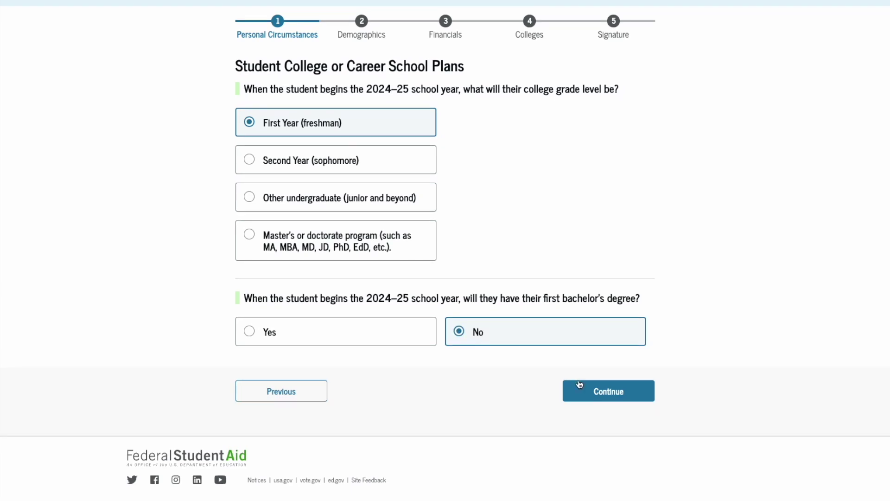
{"action": "left_click", "coordinate": [588, 396]}
Step: Check 'None of these apply' for personal circumstances, then answer No to homelessness
{"action": "scroll", "coordinate": [588, 397], "scroll_direction": "down", "scroll_amount": 2}
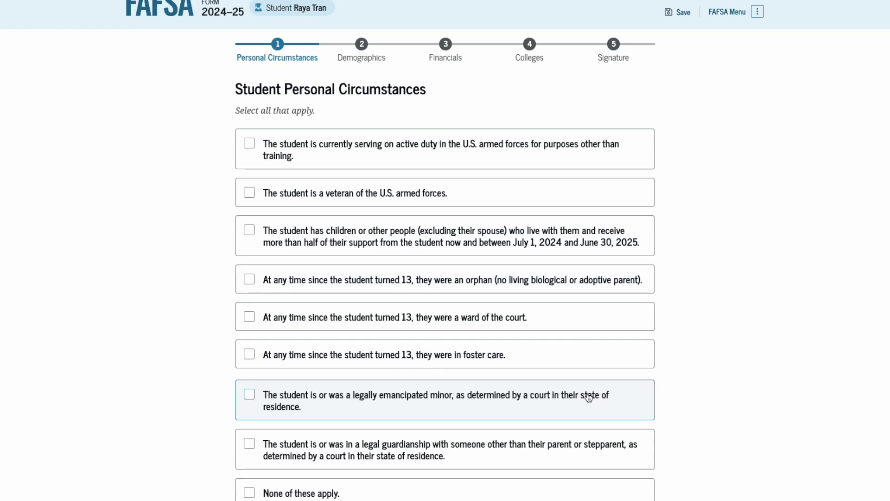
{"action": "scroll", "coordinate": [588, 397], "scroll_direction": "down", "scroll_amount": 1}
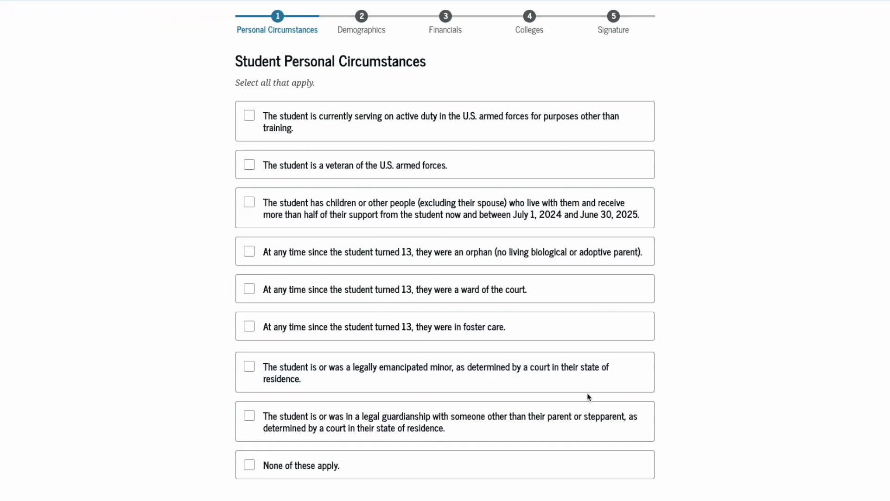
{"action": "scroll", "coordinate": [588, 397], "scroll_direction": "down", "scroll_amount": 1}
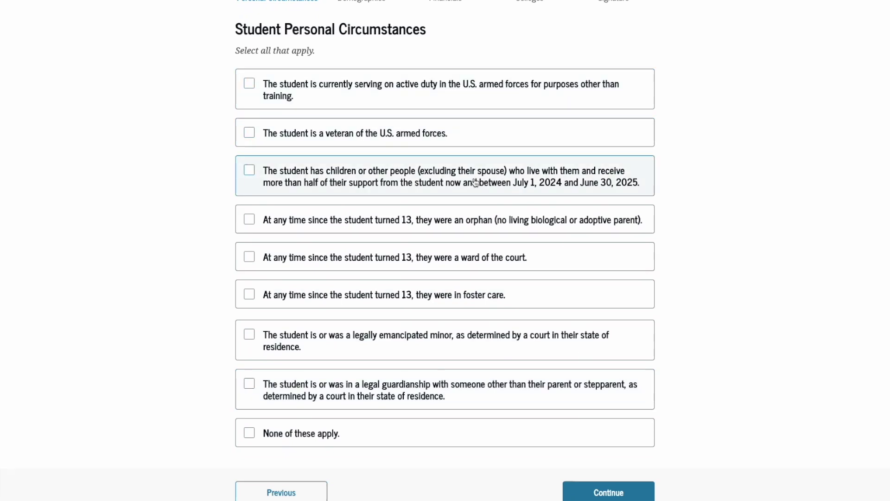
{"action": "scroll", "coordinate": [475, 183], "scroll_direction": "down", "scroll_amount": 1}
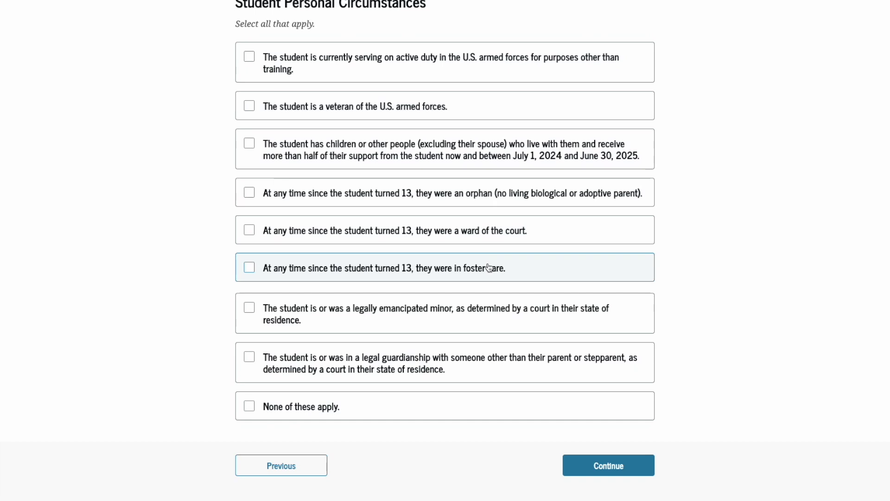
{"action": "scroll", "coordinate": [489, 268], "scroll_direction": "down", "scroll_amount": 1}
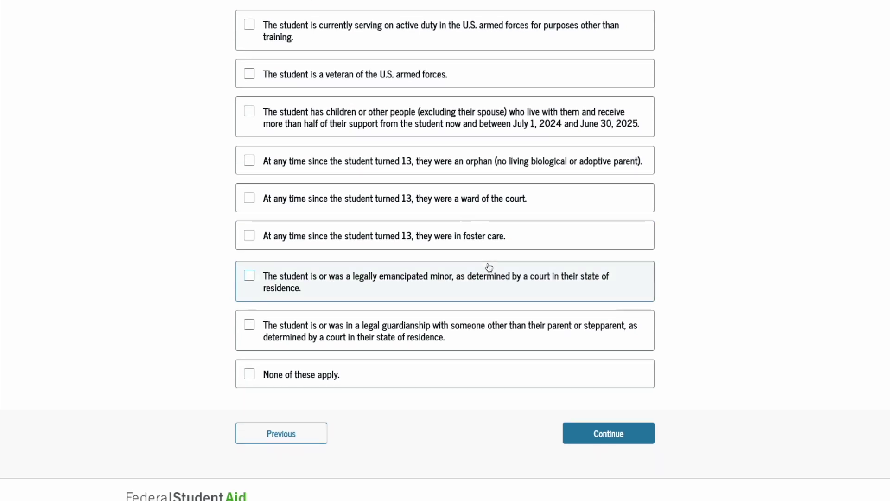
{"action": "scroll", "coordinate": [489, 274], "scroll_direction": "down", "scroll_amount": 1}
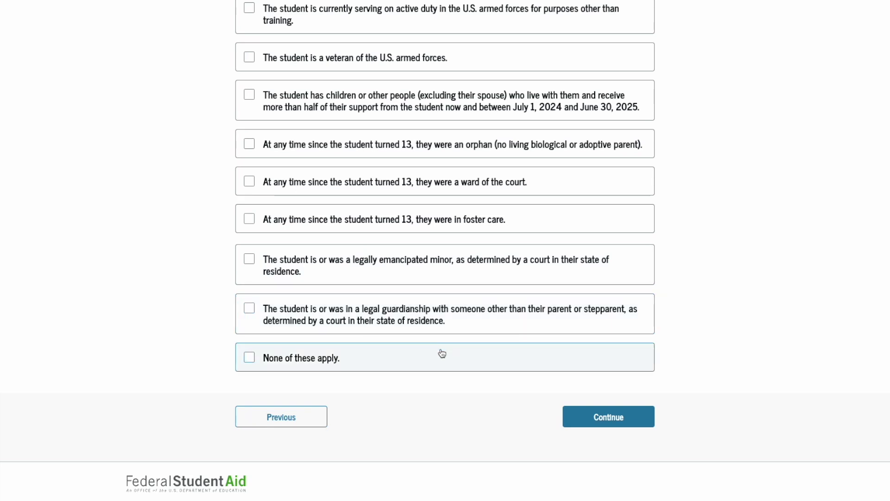
{"action": "scroll", "coordinate": [442, 353], "scroll_direction": "up", "scroll_amount": 1}
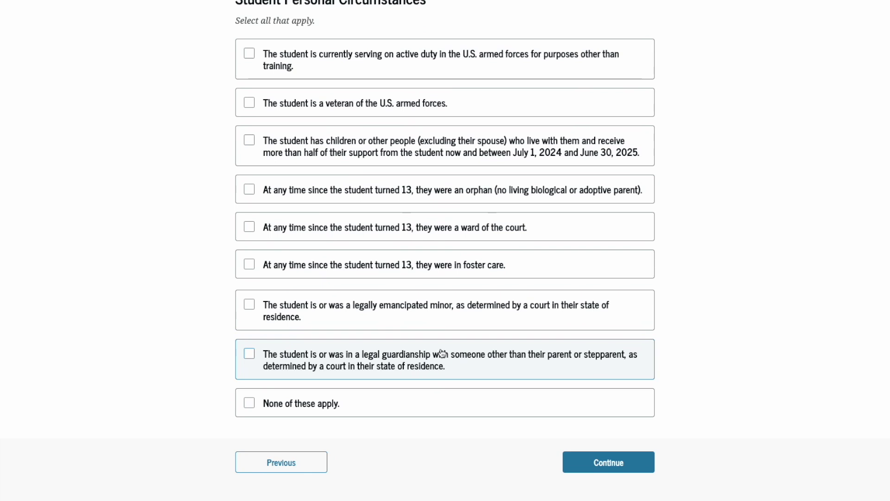
{"action": "scroll", "coordinate": [440, 353], "scroll_direction": "down", "scroll_amount": 1}
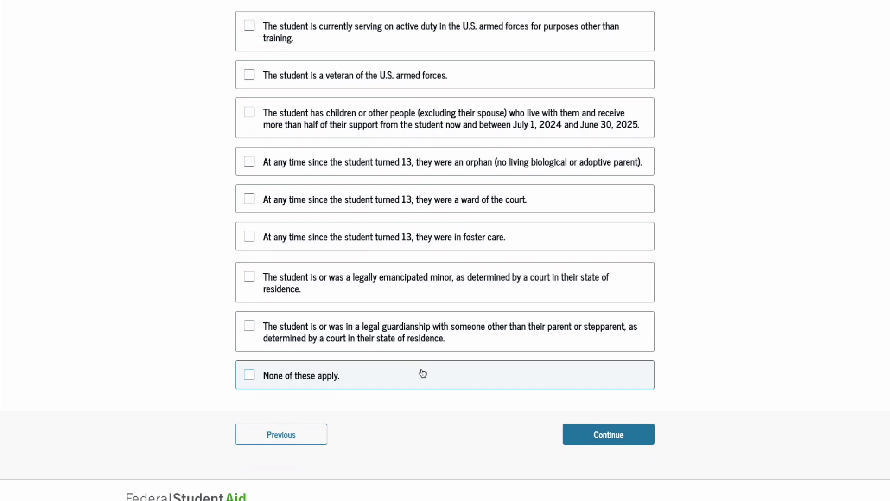
{"action": "left_click", "coordinate": [423, 373]}
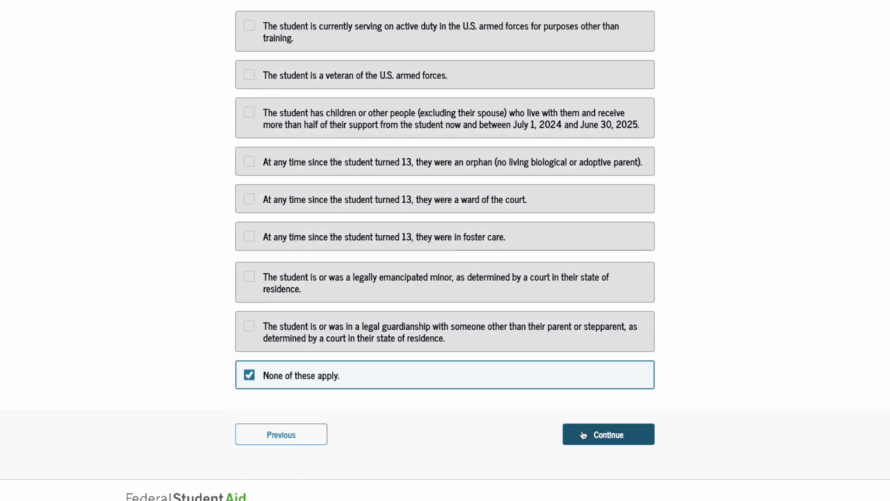
{"action": "left_click", "coordinate": [583, 434]}
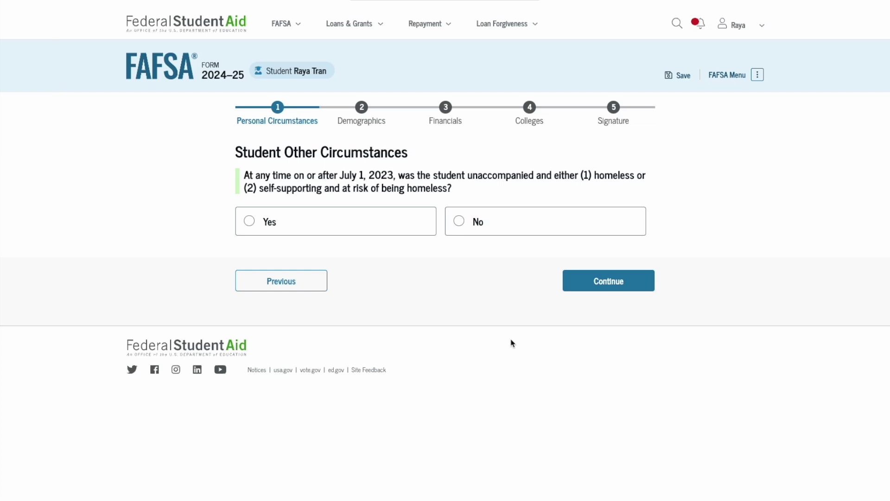
{"action": "left_click", "coordinate": [493, 224]}
Step: Answer No to unusual circumstances preventing contact with the parents and continue
{"action": "left_click", "coordinate": [603, 283]}
{"action": "scroll", "coordinate": [603, 288], "scroll_direction": "down", "scroll_amount": 1}
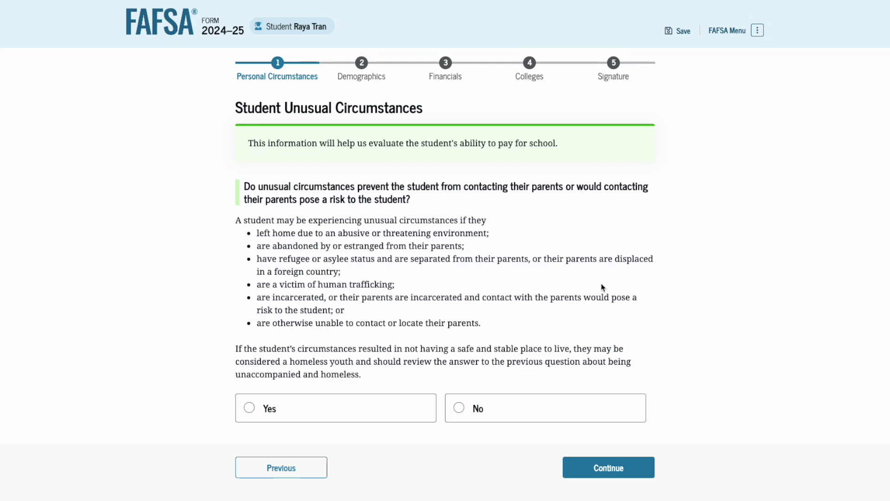
{"action": "scroll", "coordinate": [601, 286], "scroll_direction": "down", "scroll_amount": 2}
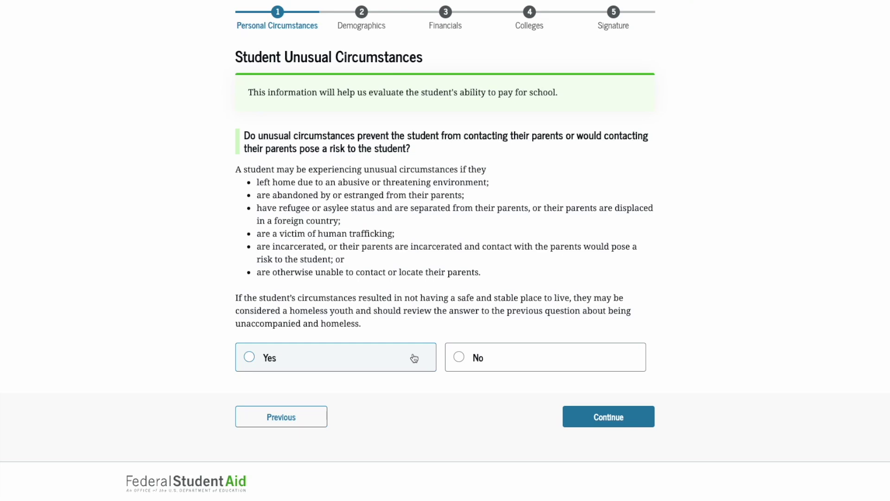
{"action": "left_click", "coordinate": [481, 368]}
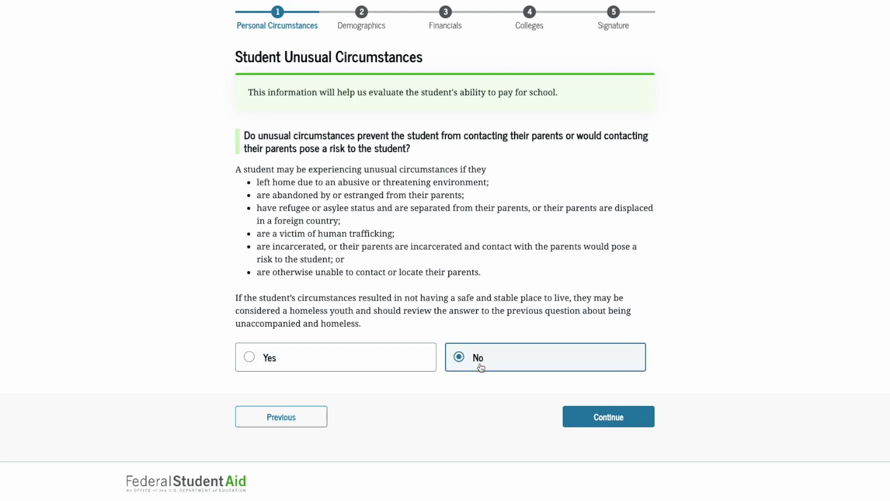
{"action": "left_click", "coordinate": [583, 420]}
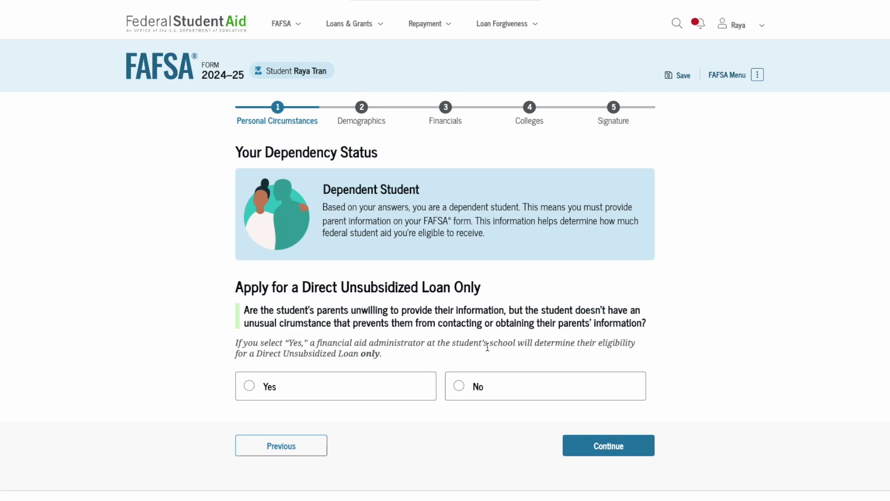
Step: Answer No to applying only for a Direct Unsubsidized Loan and continue
{"action": "scroll", "coordinate": [487, 347], "scroll_direction": "down", "scroll_amount": 1}
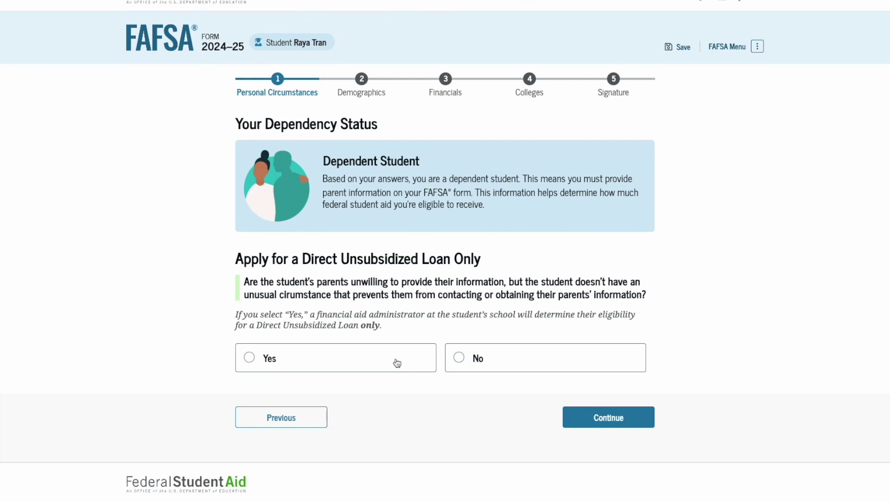
{"action": "left_click", "coordinate": [477, 358]}
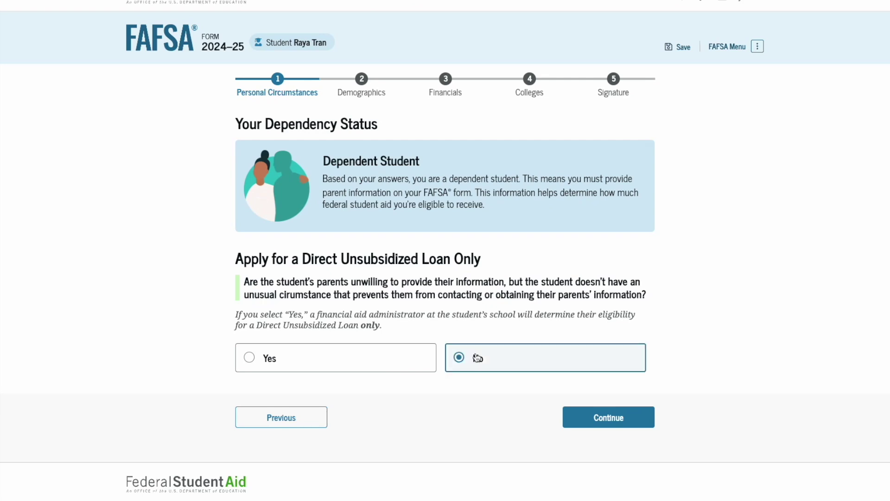
{"action": "scroll", "coordinate": [510, 366], "scroll_direction": "down", "scroll_amount": 1}
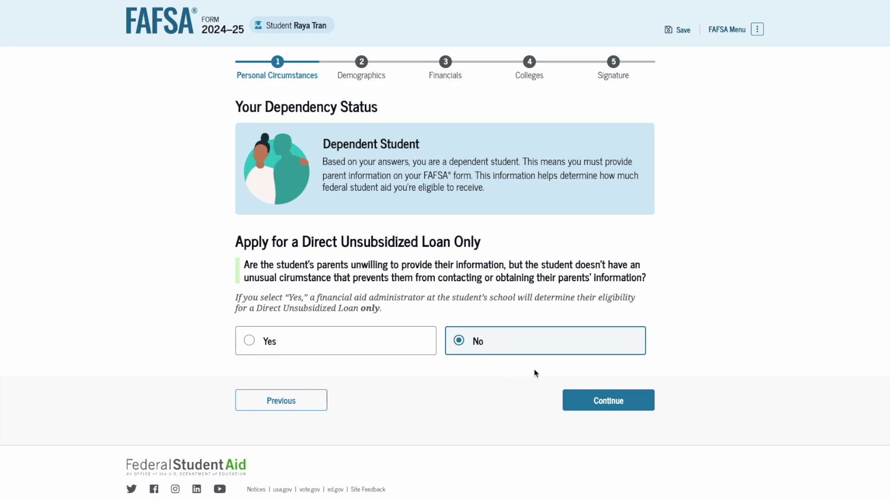
{"action": "left_click", "coordinate": [598, 401]}
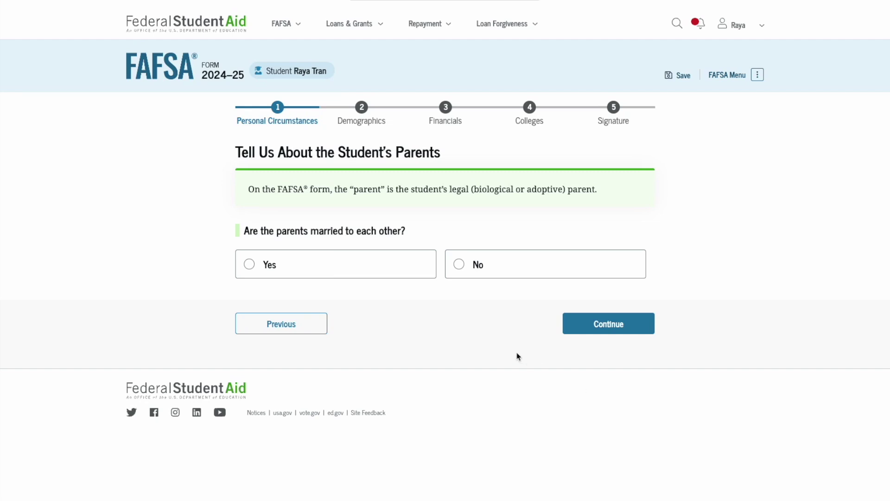
Step: Answer No to 'parents married to each other' and No to 'parents live together'
{"action": "left_click", "coordinate": [397, 272]}
{"action": "scroll", "coordinate": [396, 272], "scroll_direction": "down", "scroll_amount": 1}
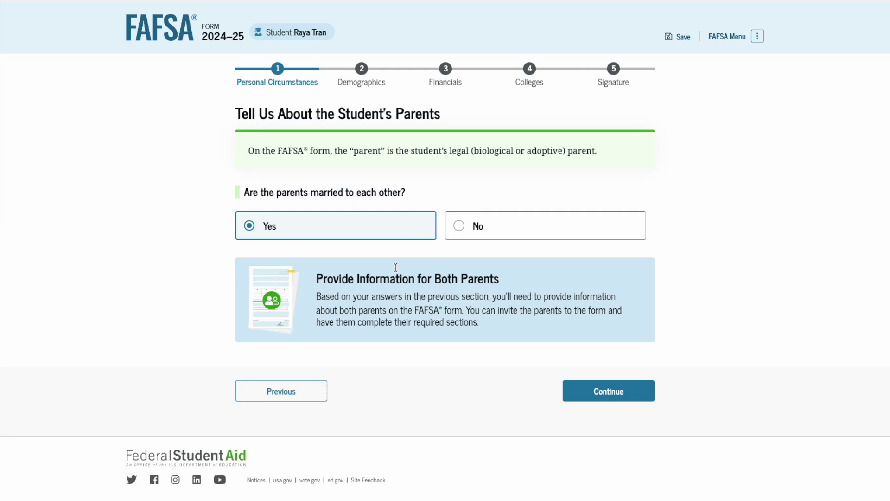
{"action": "left_click", "coordinate": [483, 231]}
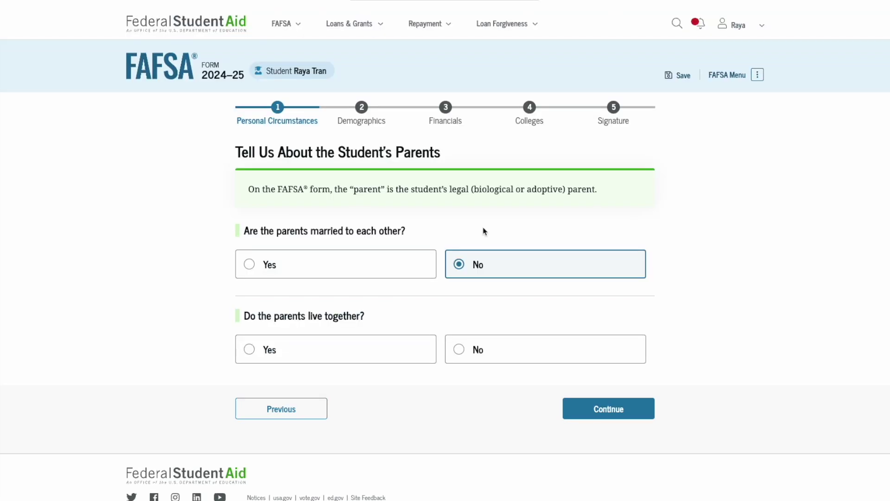
{"action": "scroll", "coordinate": [483, 230], "scroll_direction": "down", "scroll_amount": 1}
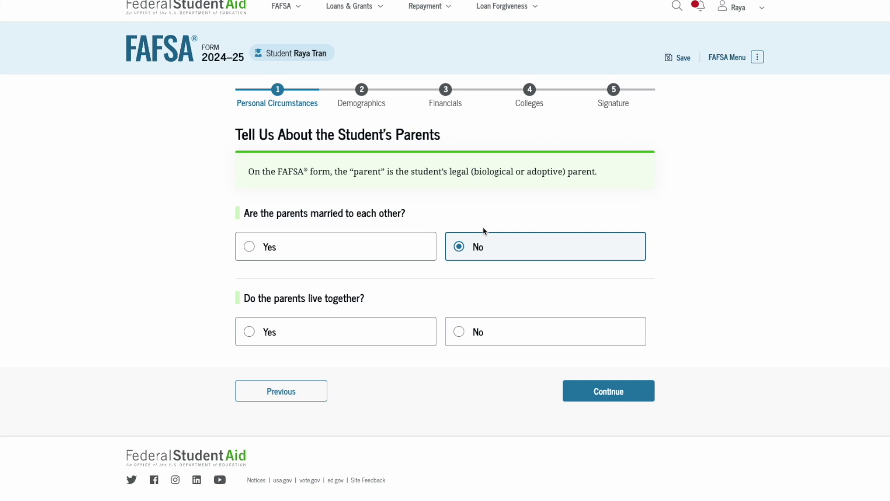
{"action": "left_click", "coordinate": [371, 330]}
{"action": "scroll", "coordinate": [370, 331], "scroll_direction": "down", "scroll_amount": 2}
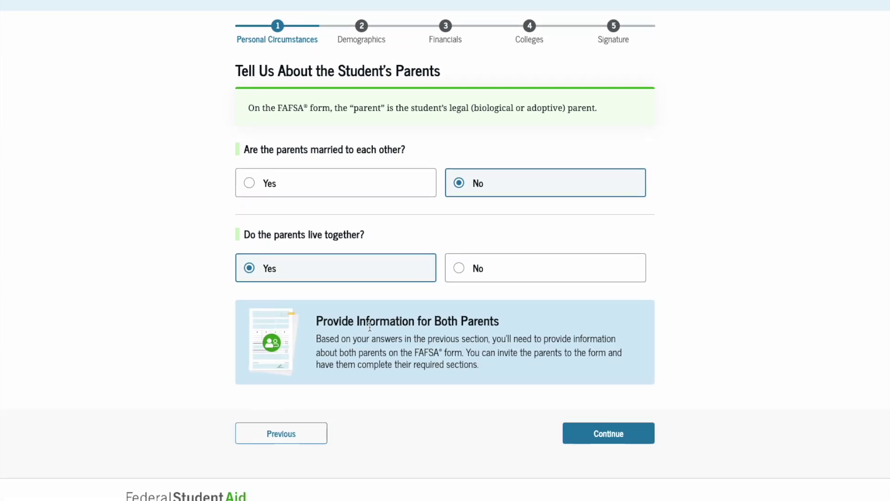
{"action": "left_click", "coordinate": [483, 275]}
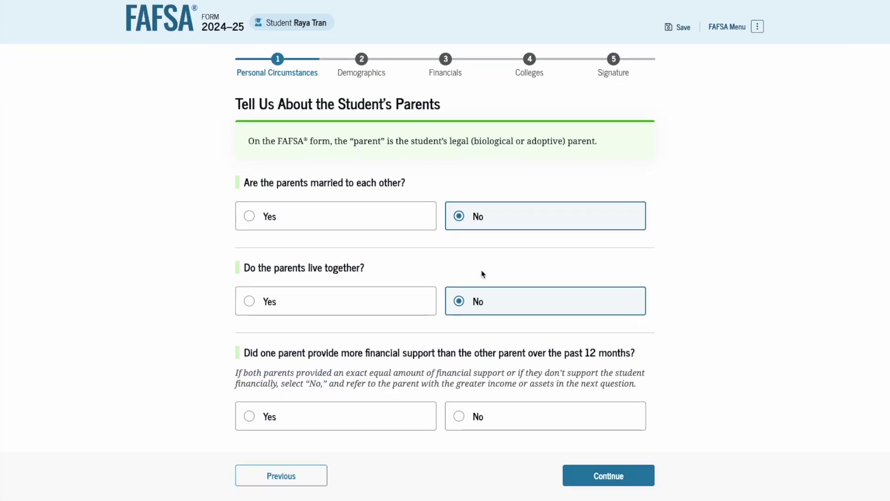
{"action": "scroll", "coordinate": [482, 274], "scroll_direction": "down", "scroll_amount": 2}
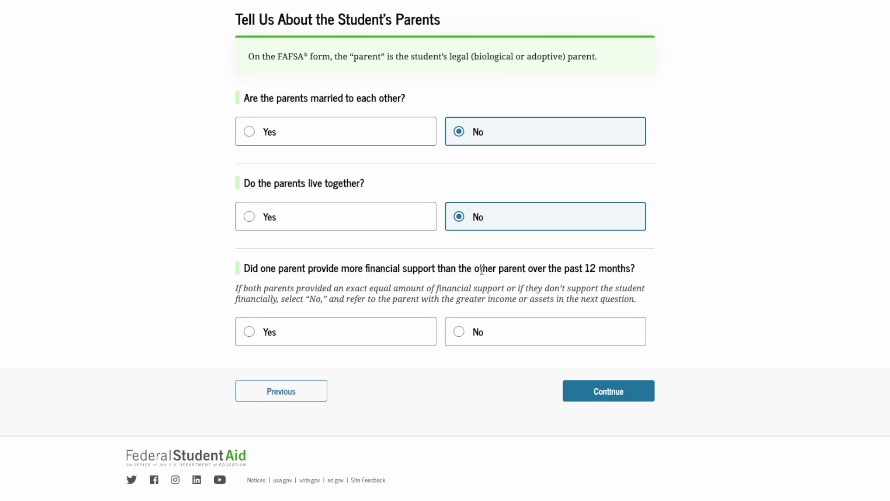
Step: Answer Yes to one parent giving more support and No to that parent having remarried
{"action": "left_click", "coordinate": [369, 333]}
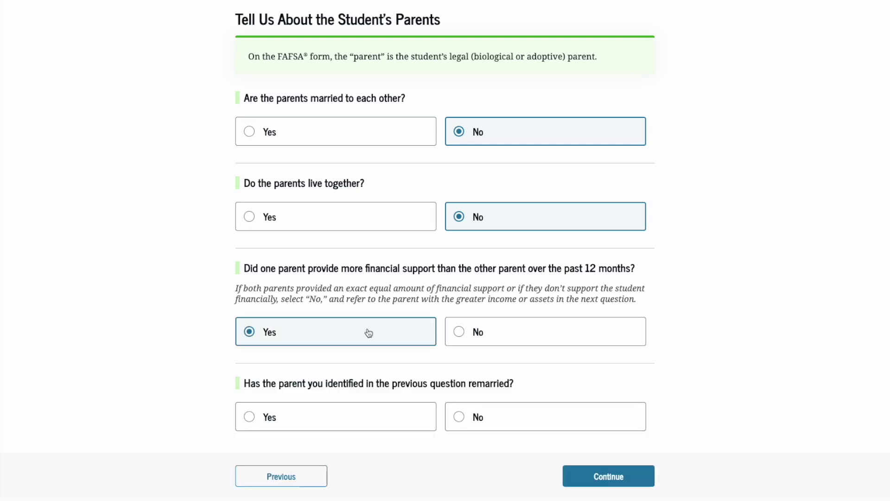
{"action": "scroll", "coordinate": [368, 333], "scroll_direction": "down", "scroll_amount": 2}
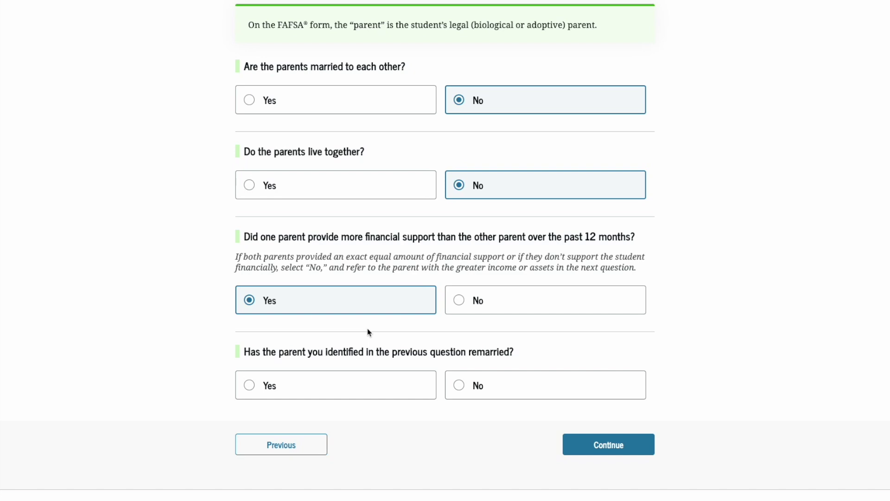
{"action": "scroll", "coordinate": [368, 333], "scroll_direction": "down", "scroll_amount": 1}
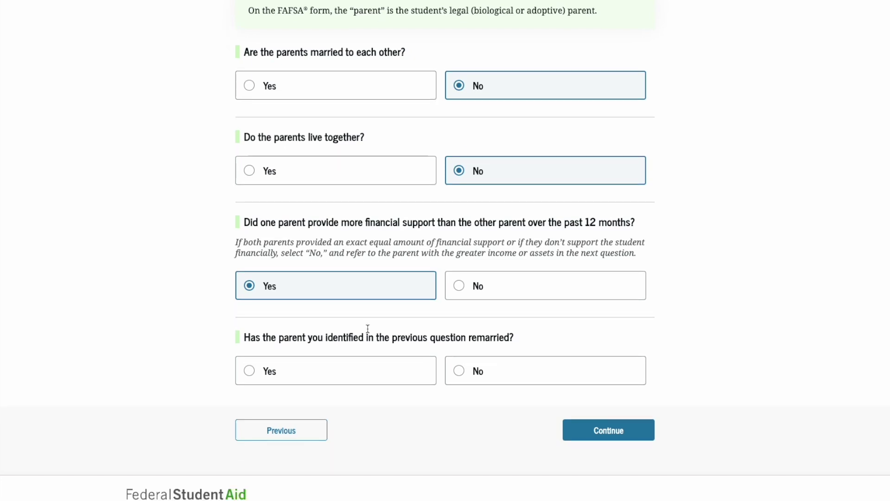
{"action": "left_click", "coordinate": [351, 376]}
{"action": "scroll", "coordinate": [351, 376], "scroll_direction": "down", "scroll_amount": 2}
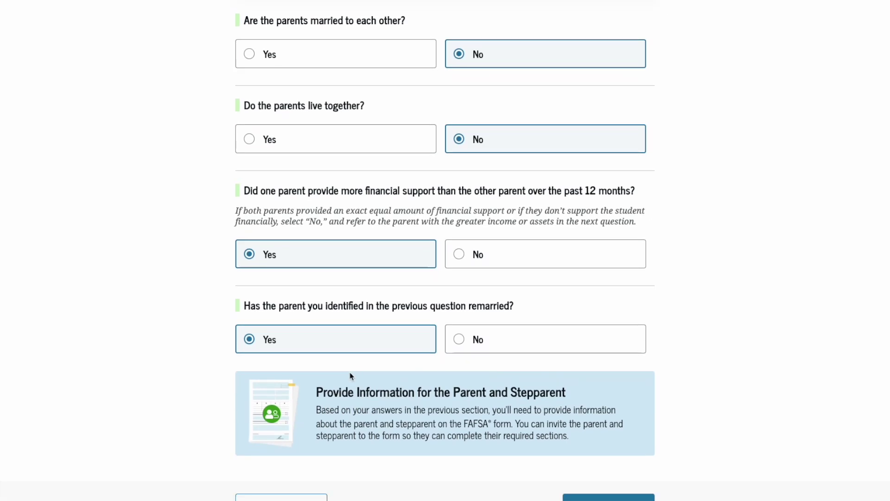
{"action": "scroll", "coordinate": [371, 375], "scroll_direction": "down", "scroll_amount": 2}
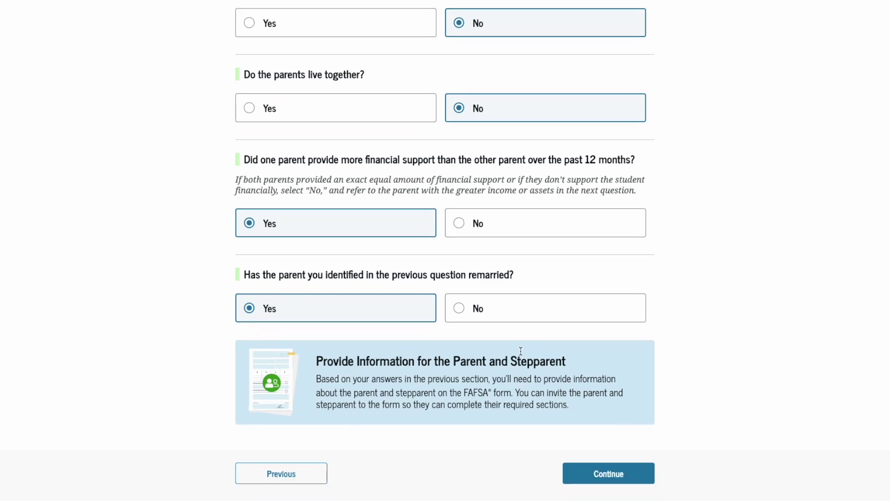
{"action": "left_click", "coordinate": [523, 319]}
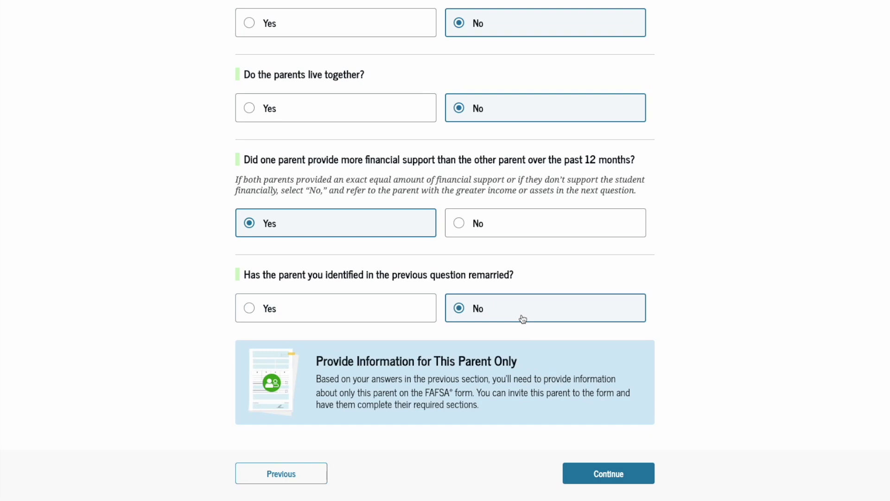
{"action": "scroll", "coordinate": [522, 319], "scroll_direction": "down", "scroll_amount": 1}
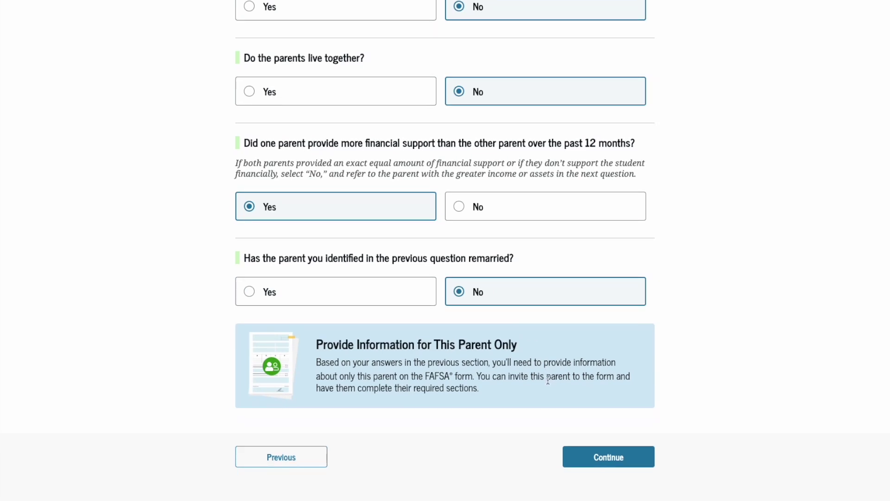
{"action": "left_click", "coordinate": [599, 466]}
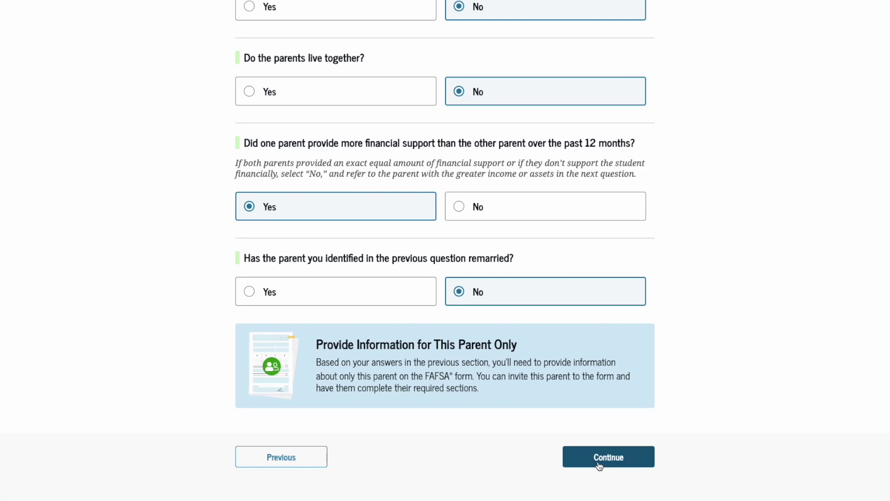
Step: Enter the contributing parent's first name, last name, date of birth and Social Security number
{"action": "scroll", "coordinate": [600, 465], "scroll_direction": "down", "scroll_amount": 2}
{"action": "scroll", "coordinate": [598, 466], "scroll_direction": "down", "scroll_amount": 4}
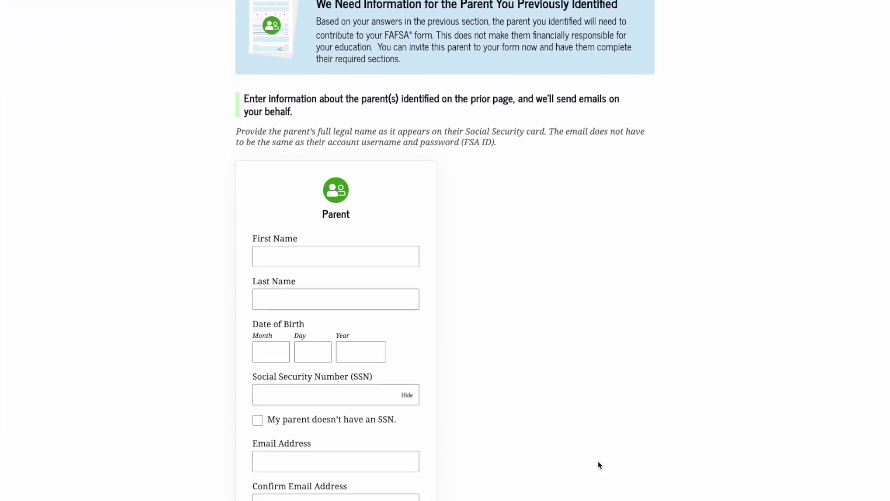
{"action": "key", "text": "Tab"}
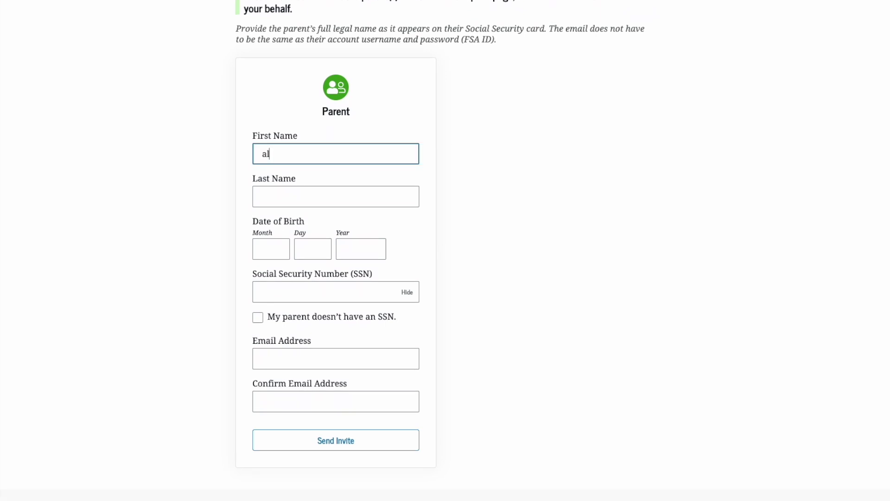
{"action": "key", "text": "BackSpace"}
{"action": "key", "text": "BackSpace"}
{"action": "key", "text": "BackSpace"}
{"action": "key", "text": "BackSpace"}
{"action": "key", "text": "BackSpace"}
{"action": "key", "text": "BackSpace"}
{"action": "key", "text": "Tab"}
{"action": "key", "text": "Tab"}
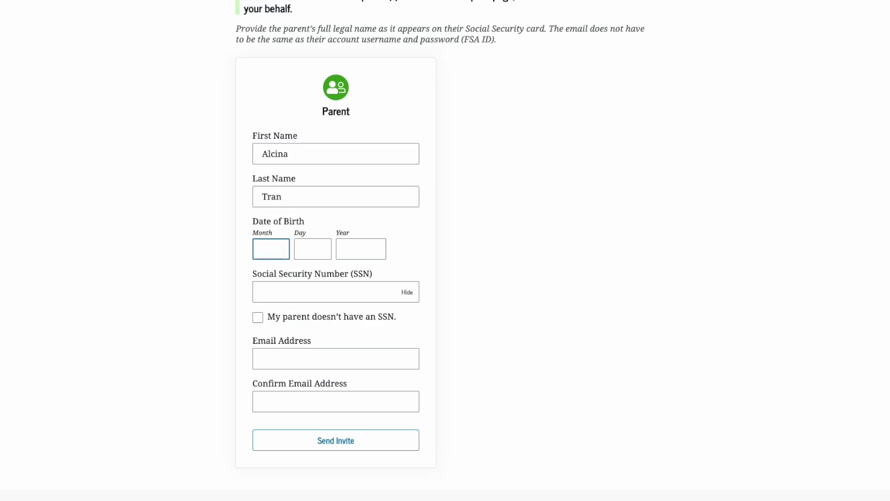
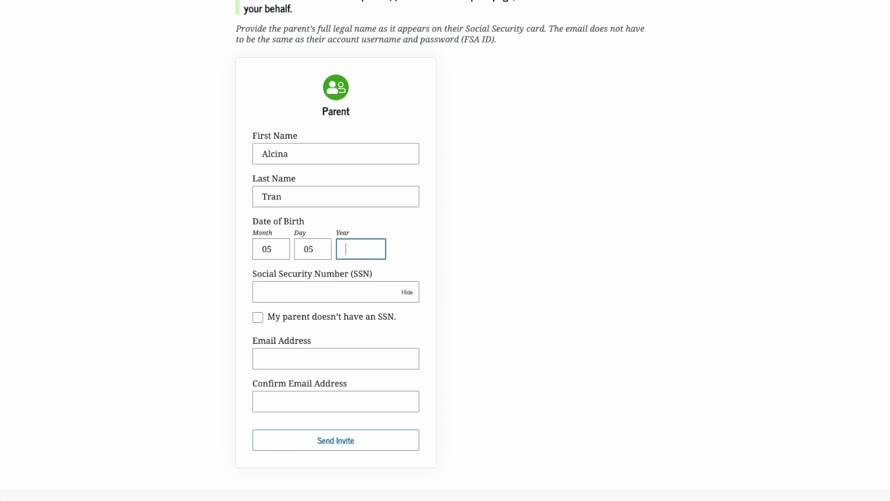
{"action": "key", "text": "Tab"}
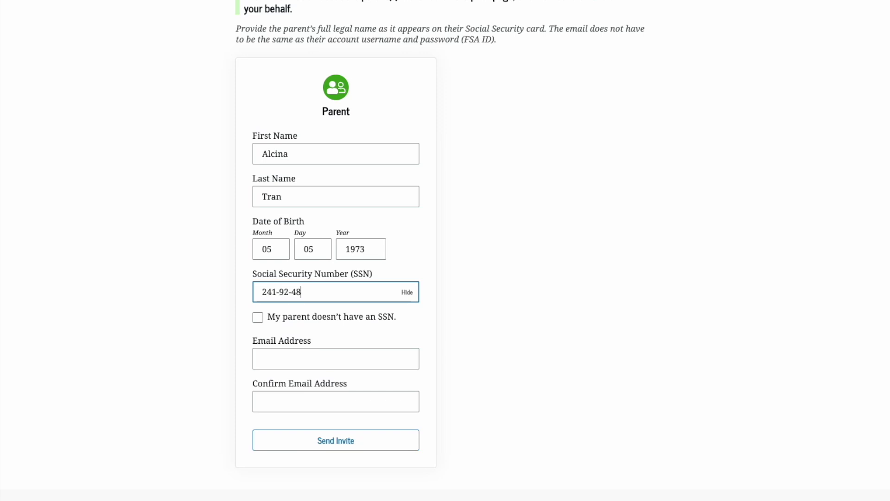
Step: Send the invitation to the parent and continue to Student Demographics
{"action": "scroll", "coordinate": [358, 154], "scroll_direction": "down", "scroll_amount": 1}
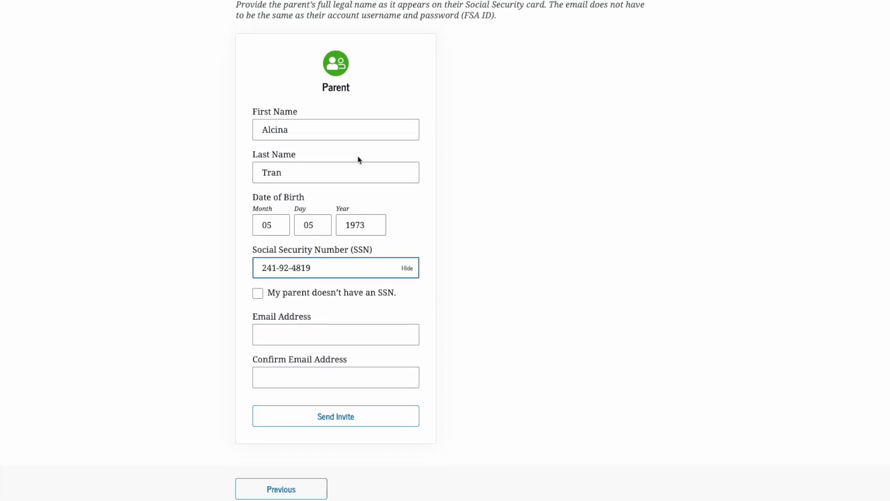
{"action": "scroll", "coordinate": [358, 160], "scroll_direction": "down", "scroll_amount": 1}
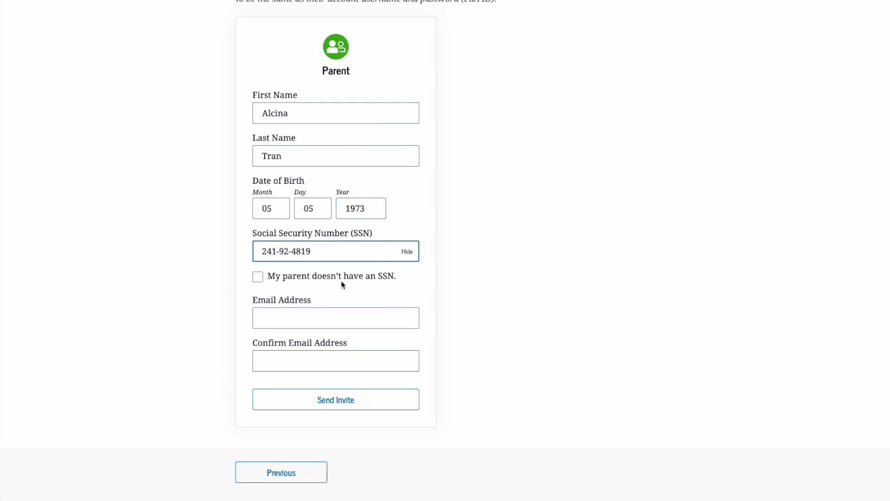
{"action": "left_click", "coordinate": [329, 317]}
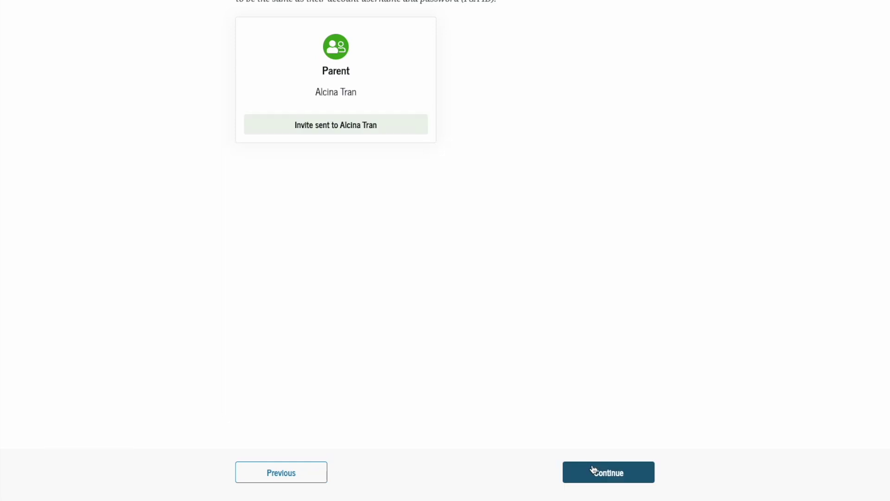
{"action": "left_click", "coordinate": [594, 471]}
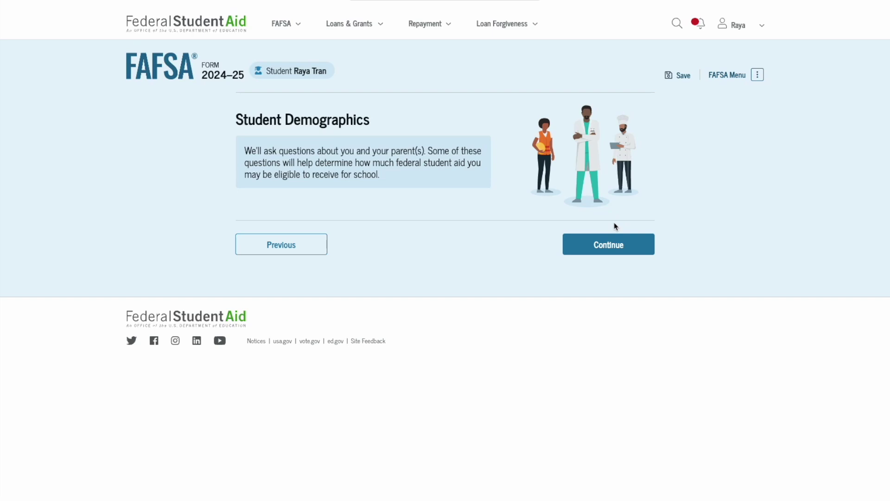
Step: Record the student's gender as Female
{"action": "left_click", "coordinate": [610, 252]}
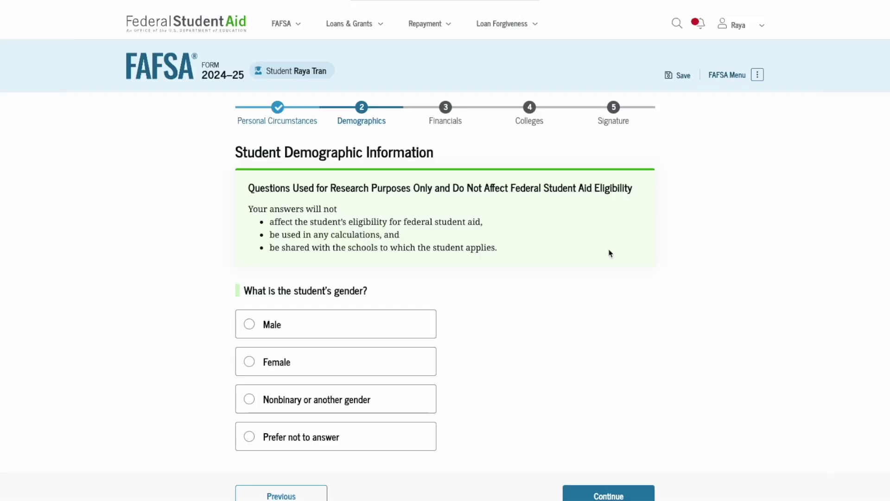
{"action": "scroll", "coordinate": [607, 252], "scroll_direction": "down", "scroll_amount": 2}
{"action": "left_click", "coordinate": [368, 266]}
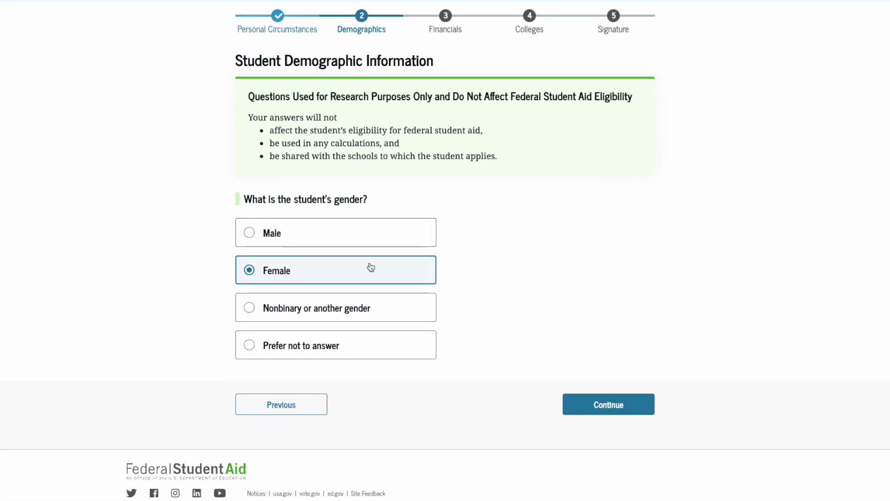
{"action": "left_click", "coordinate": [588, 413]}
Step: Mark the student as of Puerto Rican origin with Asian race
{"action": "scroll", "coordinate": [553, 341], "scroll_direction": "down", "scroll_amount": 2}
{"action": "scroll", "coordinate": [507, 314], "scroll_direction": "down", "scroll_amount": 1}
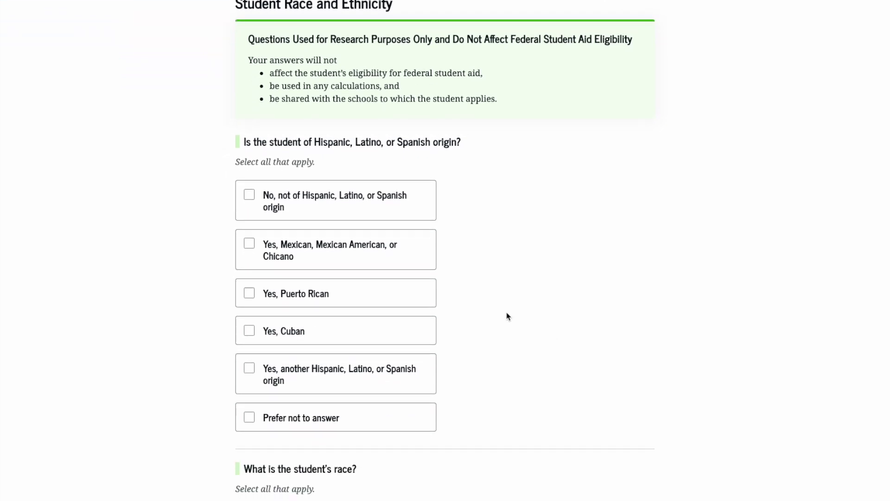
{"action": "left_click", "coordinate": [392, 292]}
{"action": "scroll", "coordinate": [394, 291], "scroll_direction": "down", "scroll_amount": 1}
{"action": "scroll", "coordinate": [394, 291], "scroll_direction": "down", "scroll_amount": 3}
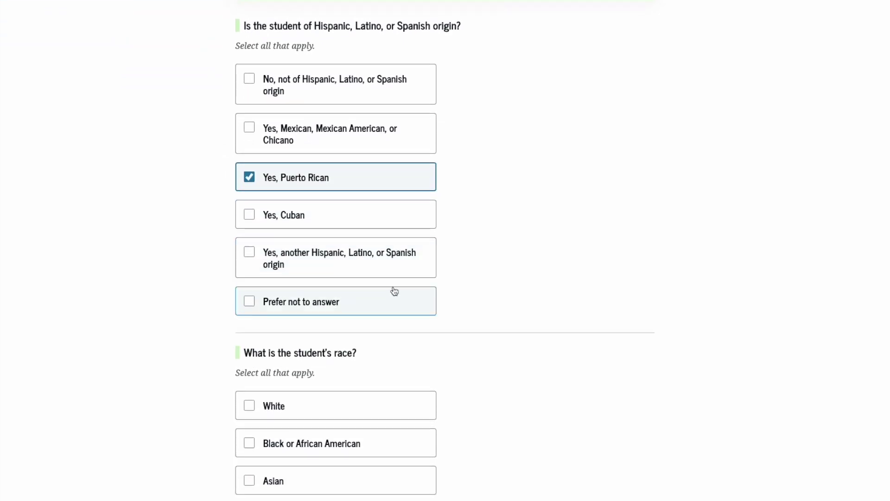
{"action": "left_click", "coordinate": [325, 390]}
{"action": "scroll", "coordinate": [324, 390], "scroll_direction": "down", "scroll_amount": 2}
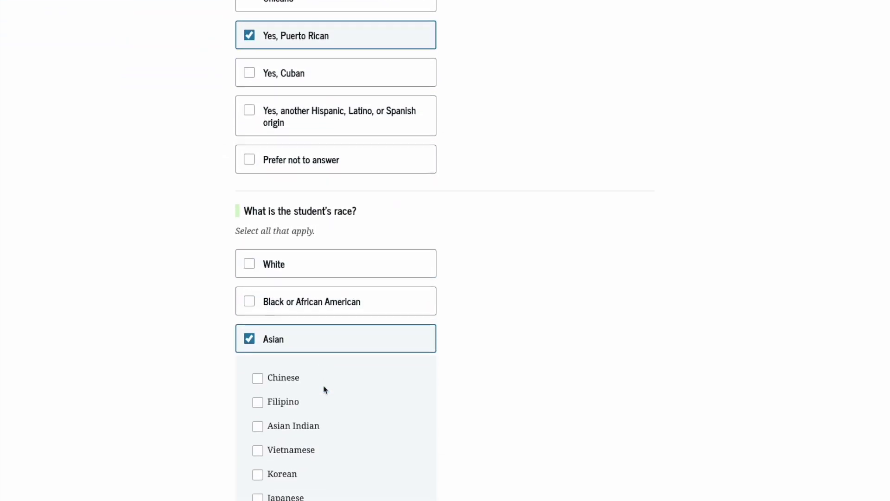
{"action": "scroll", "coordinate": [267, 382], "scroll_direction": "down", "scroll_amount": 3}
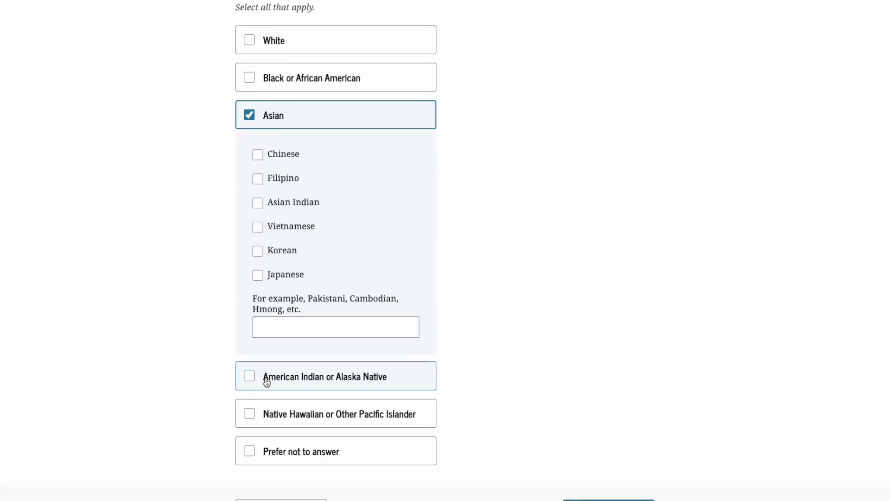
{"action": "scroll", "coordinate": [267, 381], "scroll_direction": "down", "scroll_amount": 1}
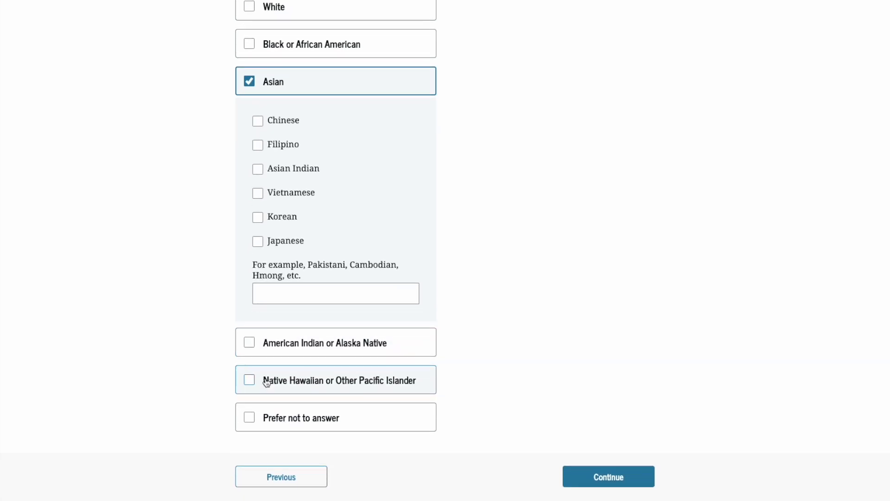
{"action": "scroll", "coordinate": [267, 382], "scroll_direction": "down", "scroll_amount": 1}
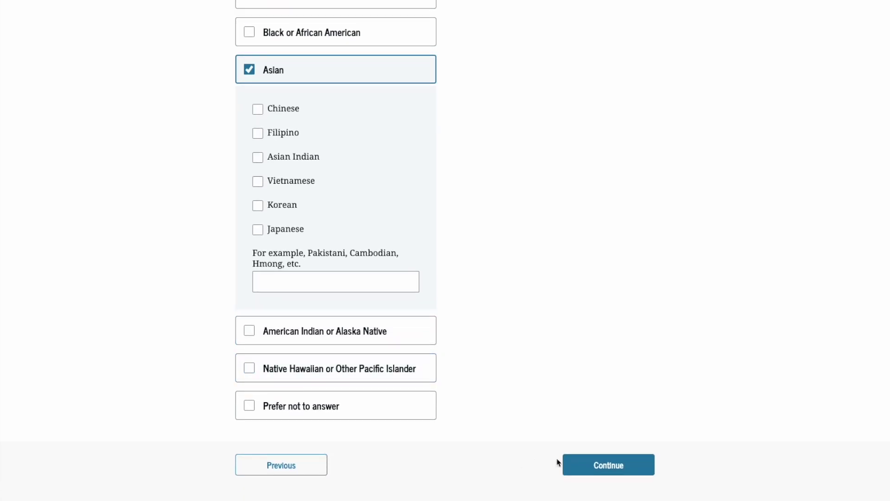
{"action": "left_click", "coordinate": [594, 463]}
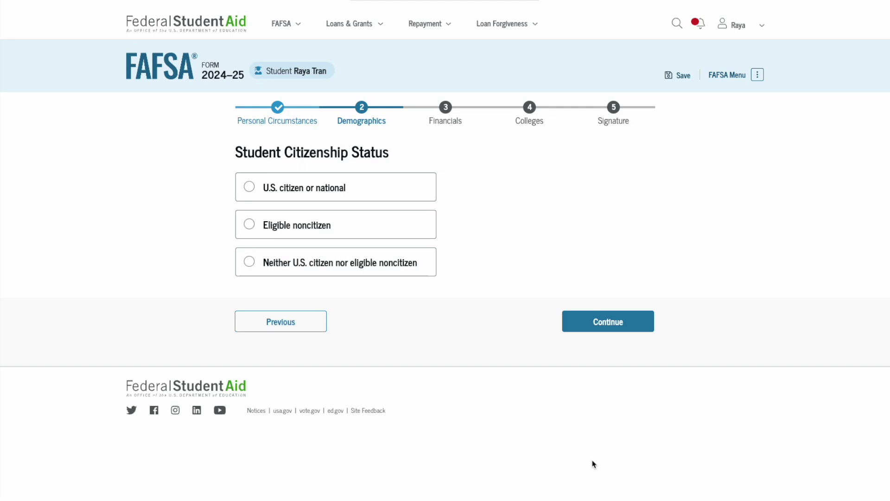
Step: Set the student's citizenship status to U.S. citizen or national
{"action": "left_click", "coordinate": [407, 200]}
{"action": "left_click", "coordinate": [396, 227]}
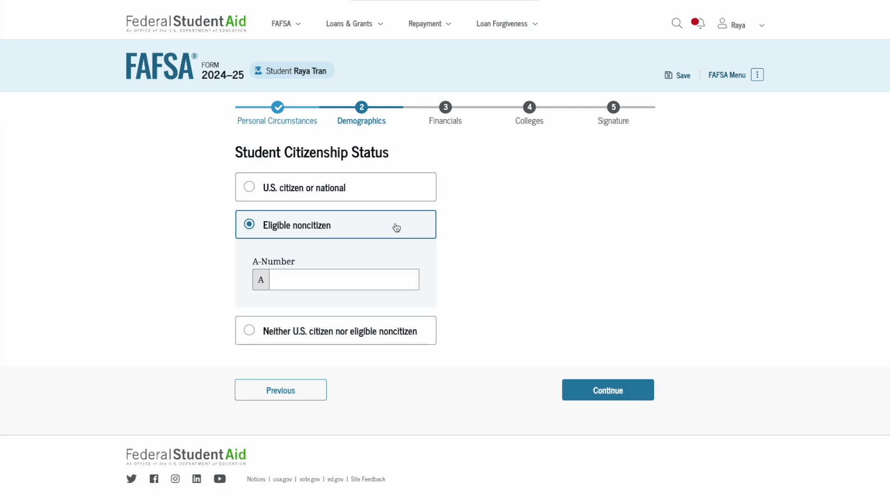
{"action": "left_click", "coordinate": [385, 195]}
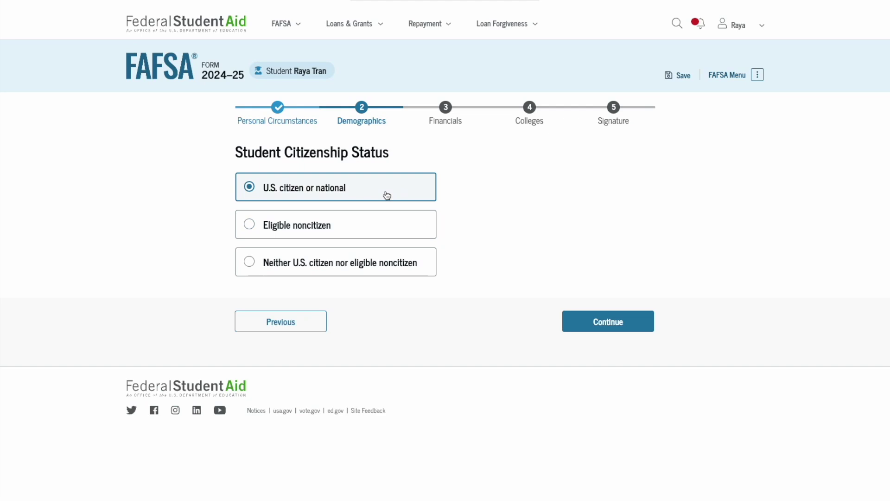
{"action": "left_click", "coordinate": [630, 329]}
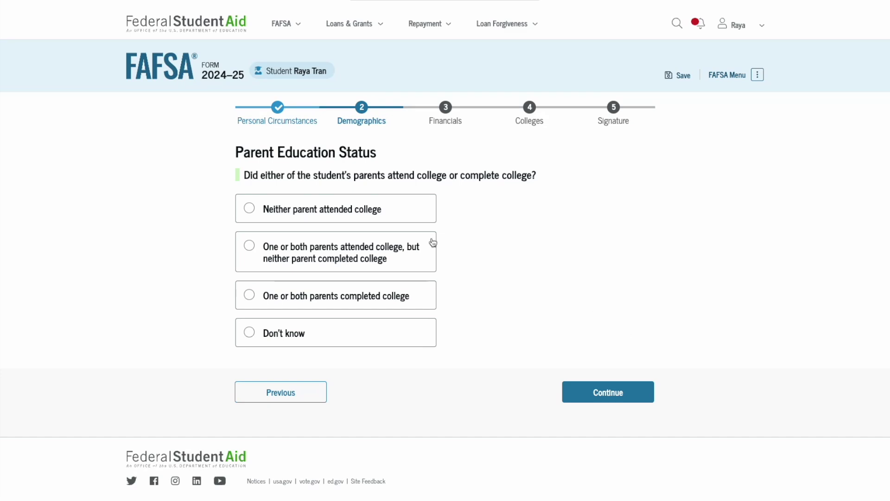
Step: Answer that neither parent attended college and No to parent killed in line of duty
{"action": "left_click", "coordinate": [410, 214]}
{"action": "left_click", "coordinate": [598, 392]}
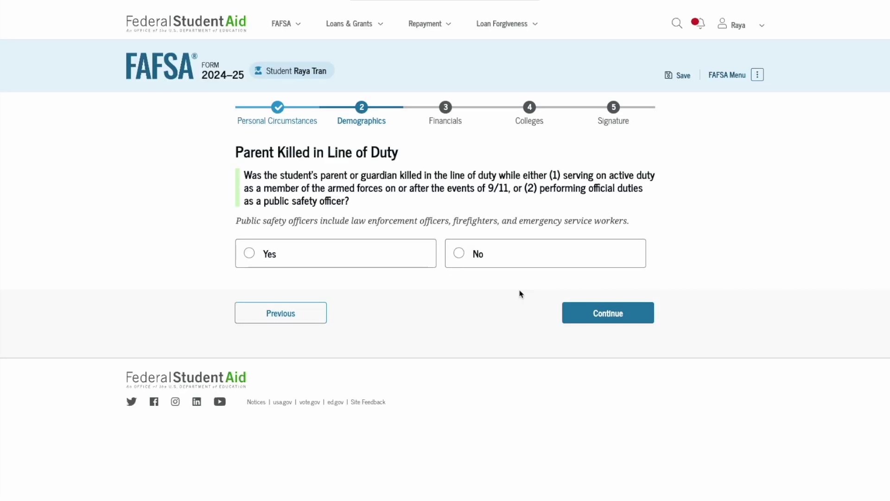
{"action": "left_click", "coordinate": [509, 258]}
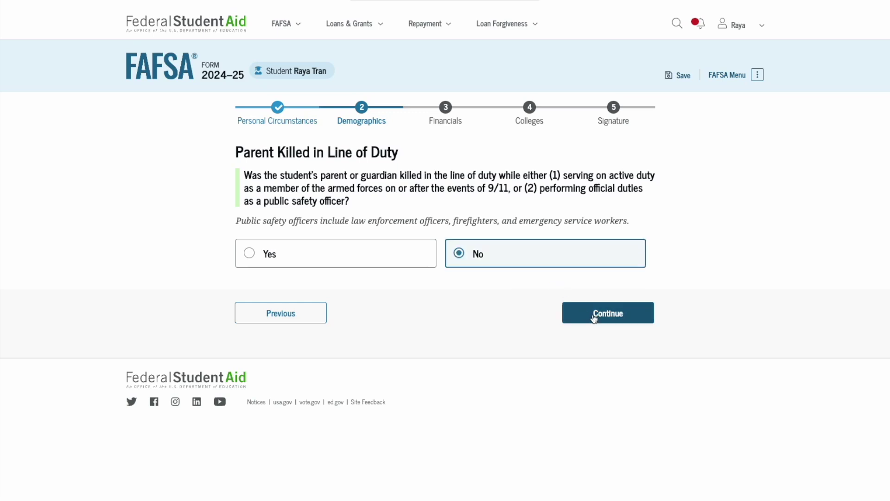
{"action": "left_click", "coordinate": [594, 316]}
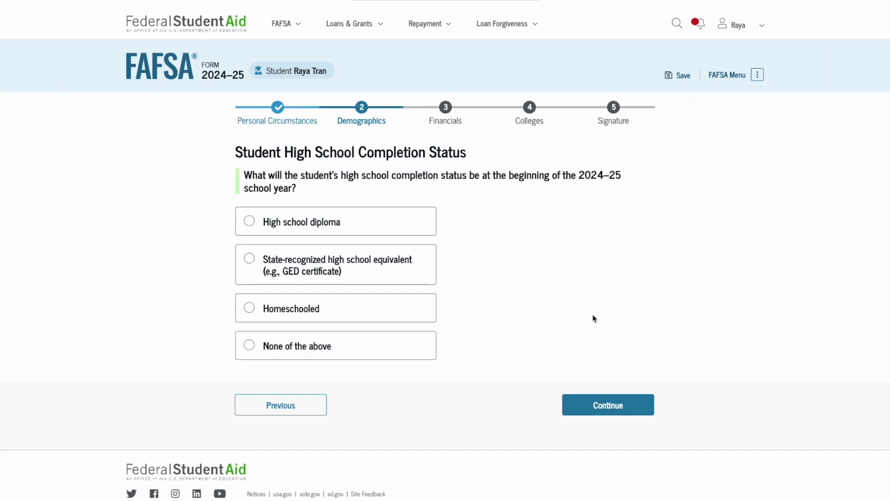
Step: Set completion status to high school diploma and the school's state to New York
{"action": "left_click", "coordinate": [389, 228]}
{"action": "left_click", "coordinate": [607, 405]}
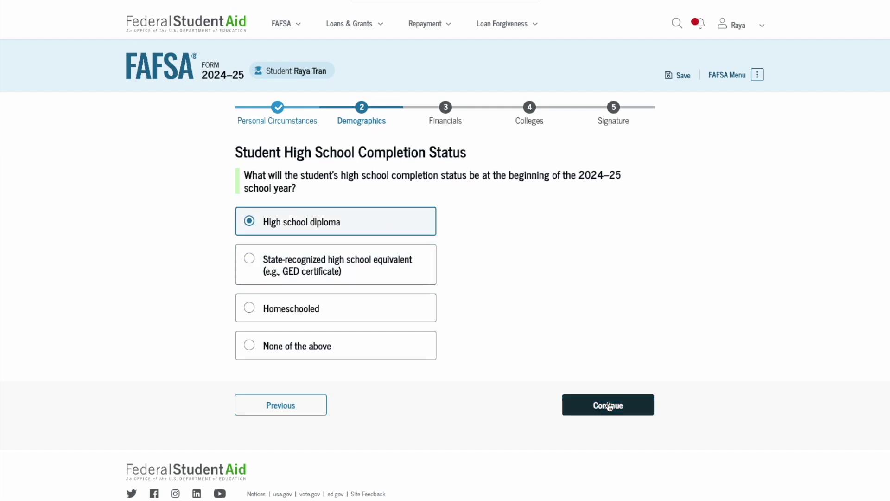
{"action": "left_click", "coordinate": [381, 222]}
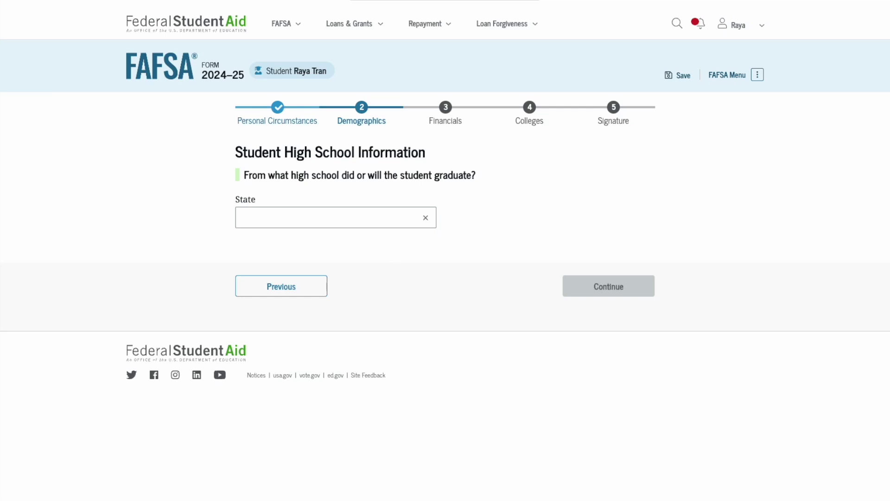
{"action": "type", "text": "new"}
{"action": "left_click", "coordinate": [299, 280]}
Step: Choose Belen as the city and Belen High as the school, then continue
{"action": "left_click", "coordinate": [300, 262]}
{"action": "left_click", "coordinate": [293, 344]}
{"action": "left_click", "coordinate": [294, 302]}
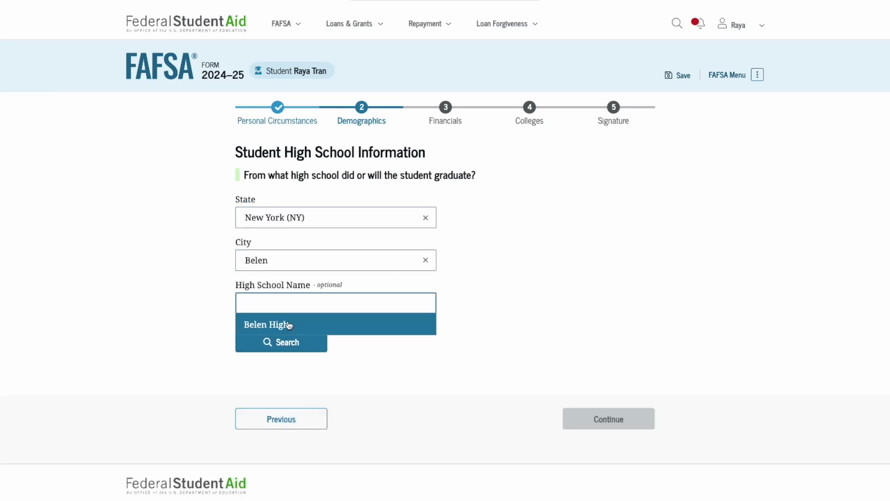
{"action": "left_click", "coordinate": [289, 324]}
{"action": "left_click", "coordinate": [289, 349]}
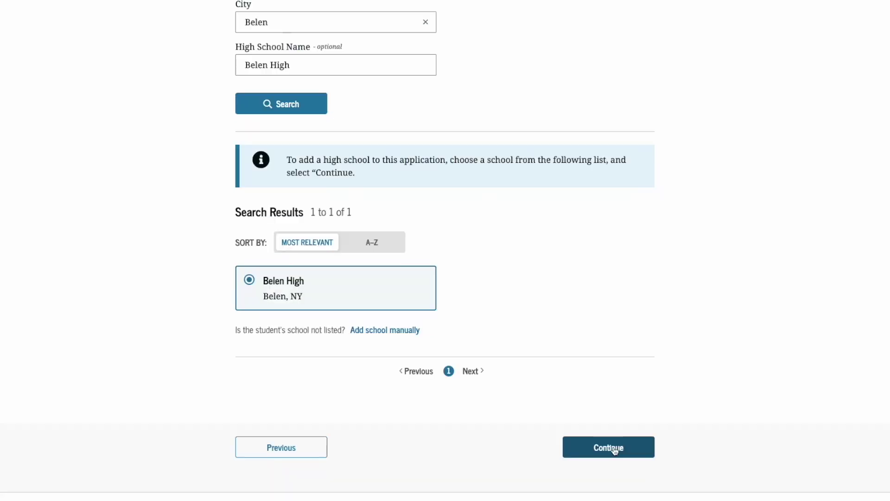
{"action": "left_click", "coordinate": [614, 450]}
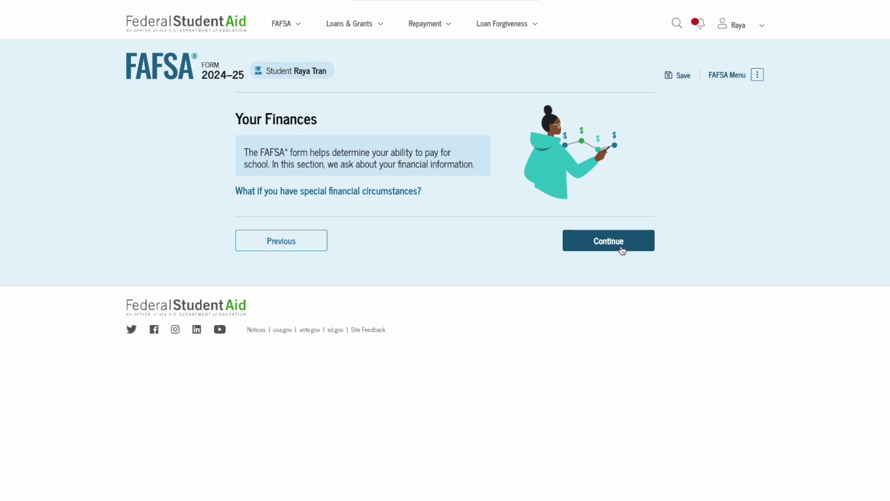
Step: Enter 0 for the 2022 IRA rollover and pension rollover amounts
{"action": "left_click", "coordinate": [622, 250]}
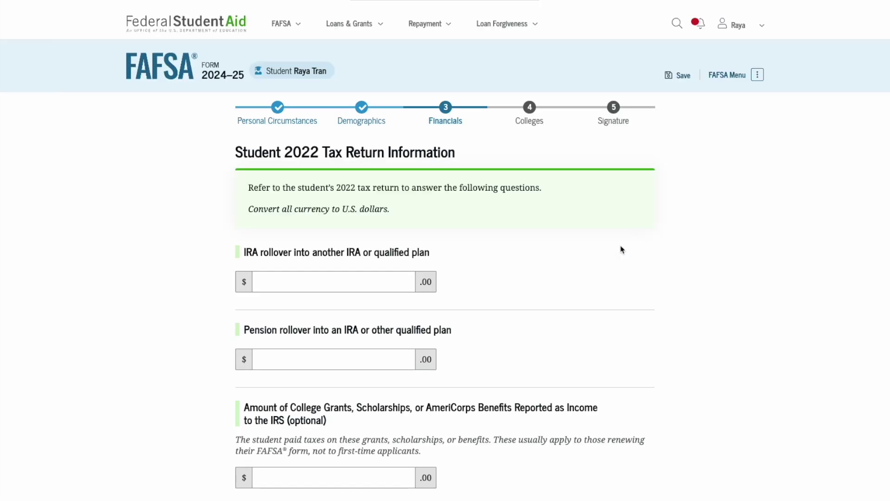
{"action": "scroll", "coordinate": [622, 249], "scroll_direction": "down", "scroll_amount": 2}
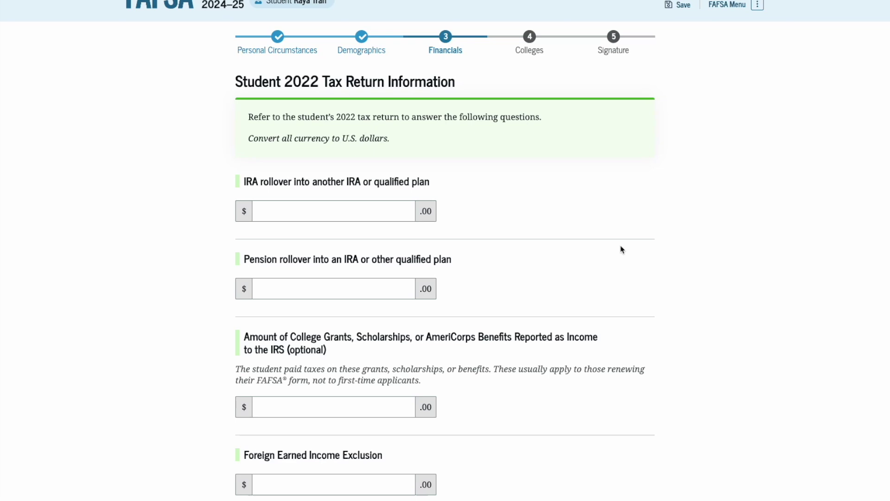
{"action": "scroll", "coordinate": [623, 250], "scroll_direction": "down", "scroll_amount": 1}
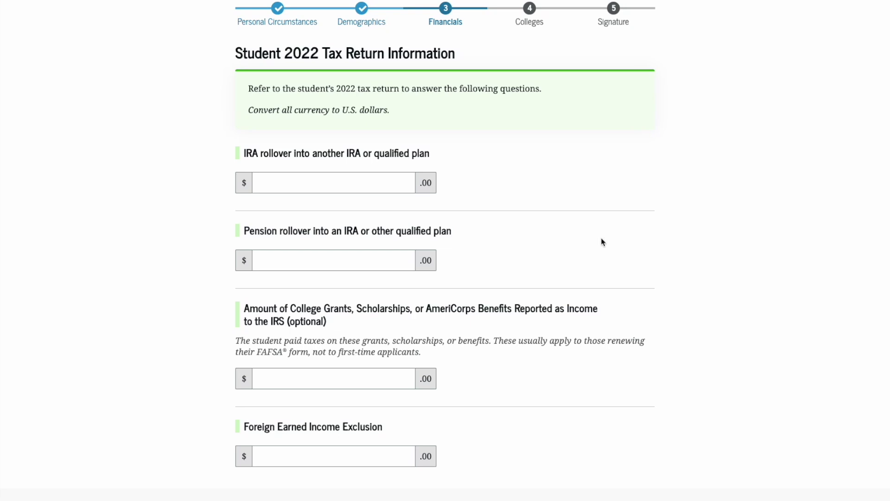
{"action": "left_click", "coordinate": [400, 181]}
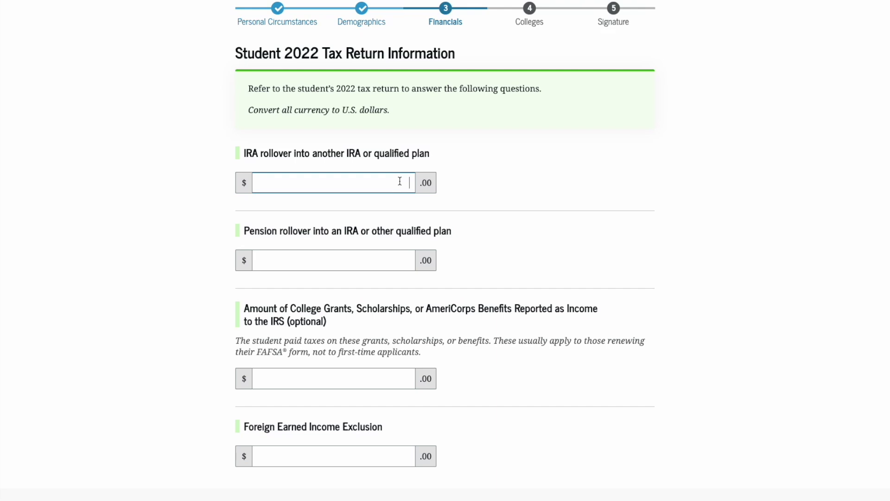
{"action": "type", "text": "0"}
{"action": "left_click", "coordinate": [406, 254]}
{"action": "type", "text": "0"}
Step: Enter 0 for college grants and foreign earned income exclusion, then continue
{"action": "scroll", "coordinate": [405, 255], "scroll_direction": "down", "scroll_amount": 2}
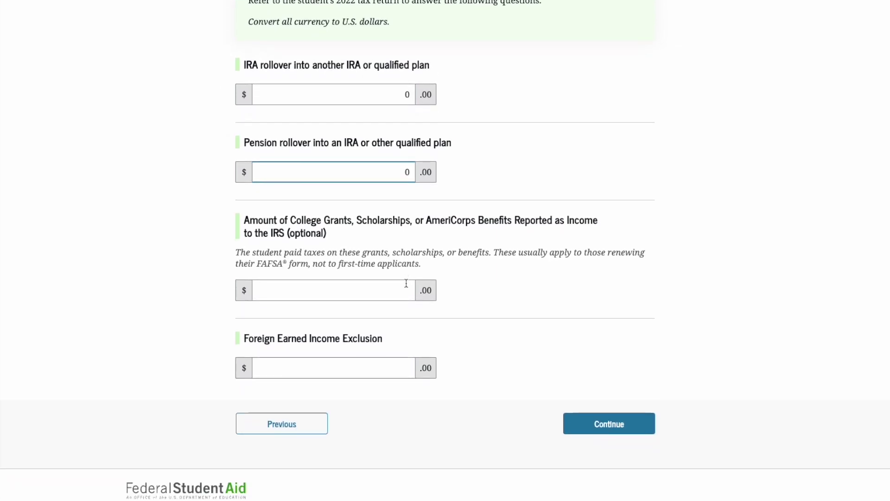
{"action": "left_click", "coordinate": [406, 285]}
{"action": "type", "text": "0"}
{"action": "left_click", "coordinate": [404, 363]}
{"action": "type", "text": "0"}
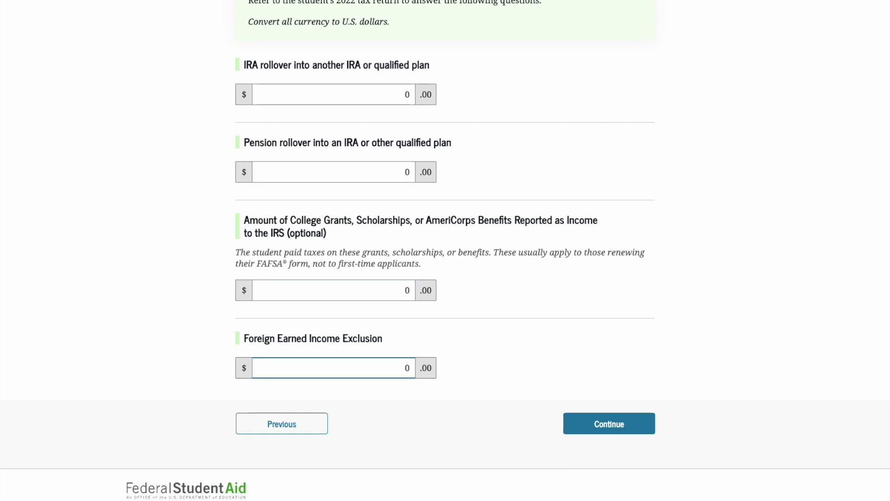
{"action": "scroll", "coordinate": [574, 398], "scroll_direction": "down", "scroll_amount": 1}
{"action": "left_click", "coordinate": [600, 417]}
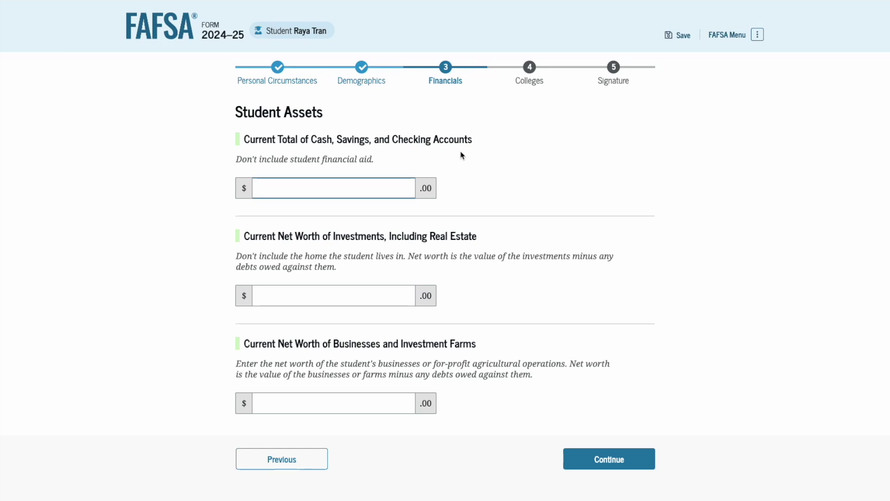
Step: Enter 150 for cash, savings and checking, 0 for investments and 0 for businesses
{"action": "type", "text": "150"}
{"action": "scroll", "coordinate": [422, 239], "scroll_direction": "down", "scroll_amount": 1}
{"action": "left_click", "coordinate": [401, 279]}
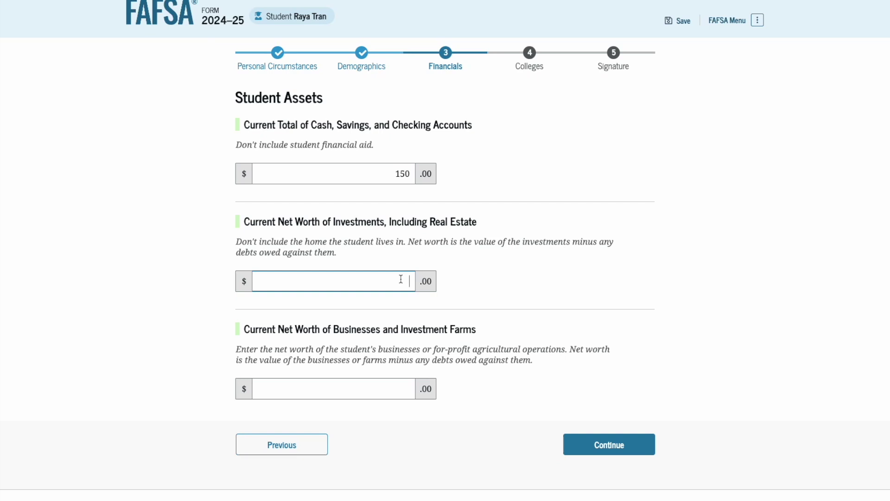
{"action": "type", "text": "0"}
{"action": "left_click", "coordinate": [395, 392]}
{"action": "scroll", "coordinate": [395, 397], "scroll_direction": "down", "scroll_amount": 1}
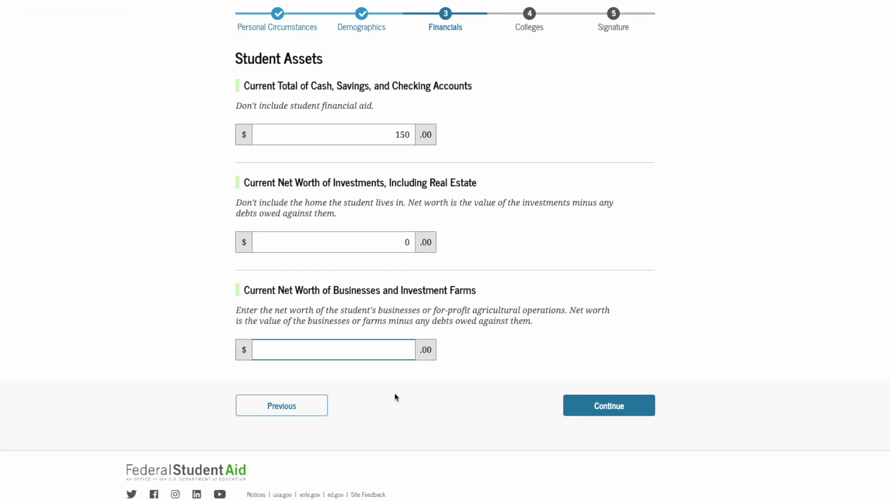
{"action": "type", "text": "0"}
{"action": "left_click", "coordinate": [640, 404]}
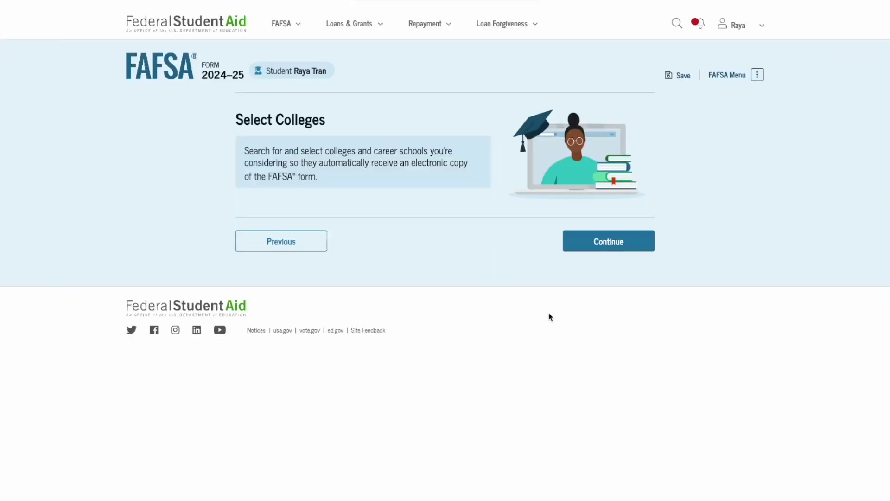
Step: Search for schools with state Georgia (GA) and school name Emory University
{"action": "left_click", "coordinate": [598, 248]}
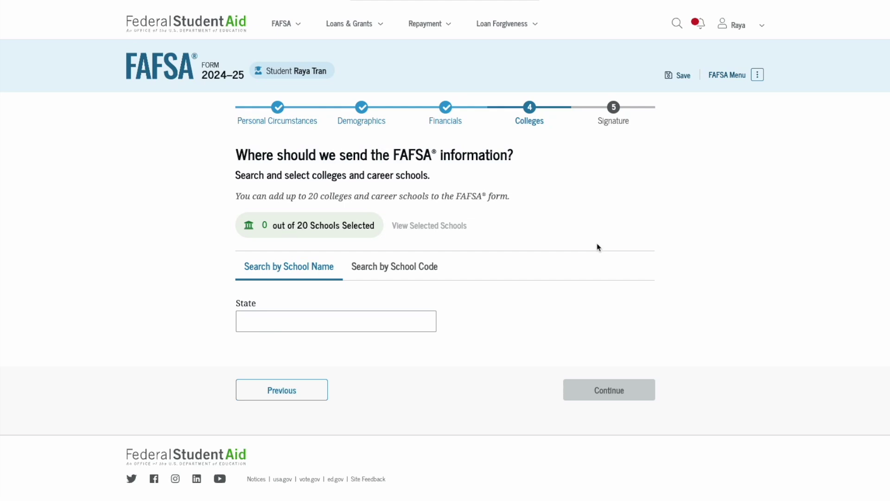
{"action": "left_click", "coordinate": [334, 320]}
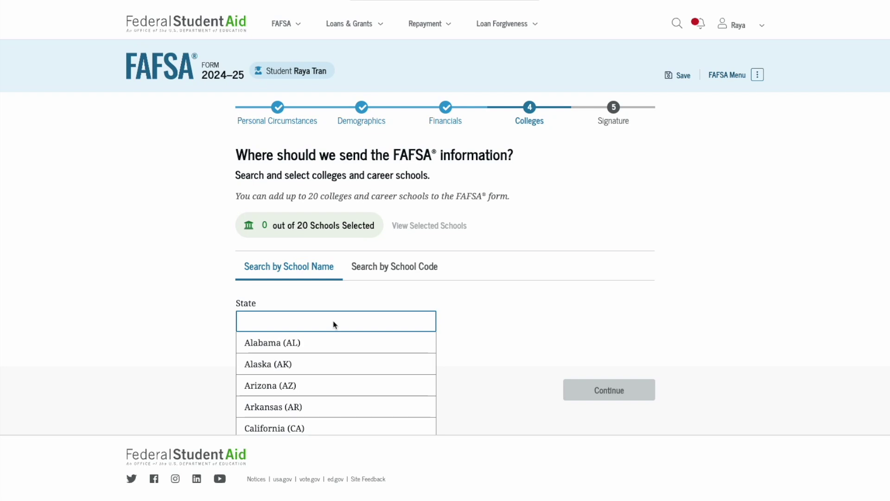
{"action": "scroll", "coordinate": [313, 397], "scroll_direction": "down", "scroll_amount": 3}
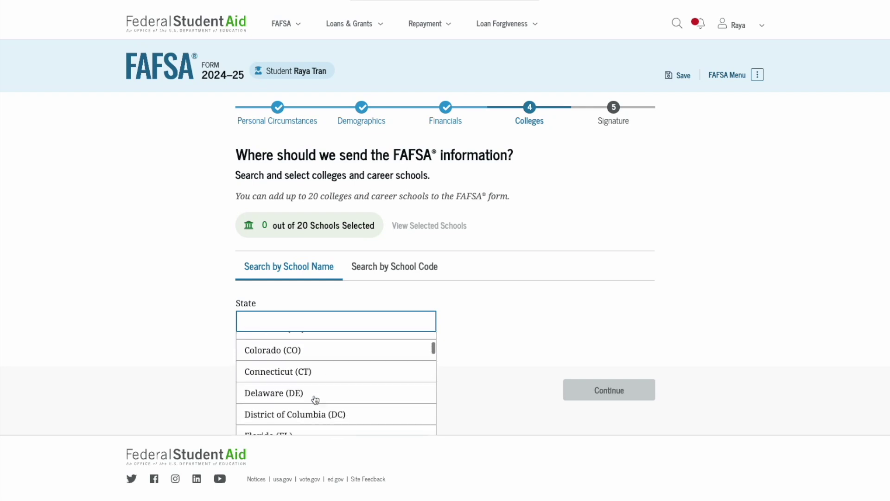
{"action": "scroll", "coordinate": [315, 399], "scroll_direction": "down", "scroll_amount": 2}
{"action": "left_click", "coordinate": [301, 399]}
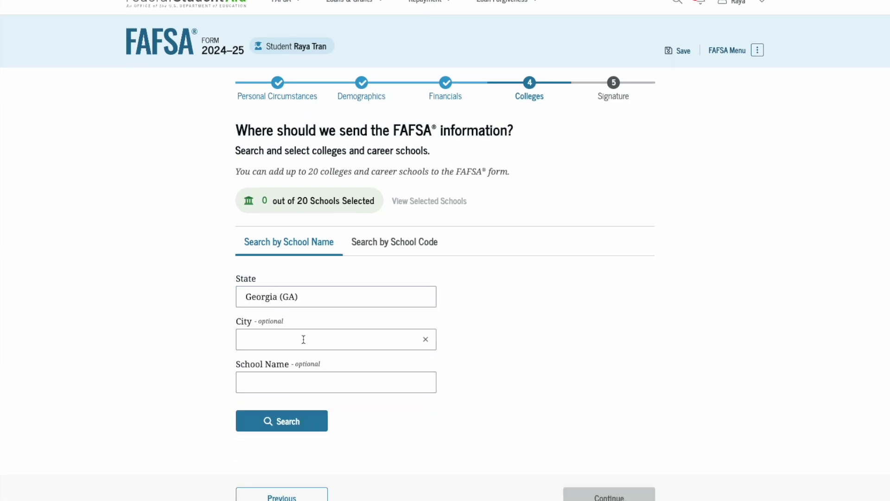
{"action": "left_click", "coordinate": [294, 382]}
{"action": "scroll", "coordinate": [294, 384], "scroll_direction": "down", "scroll_amount": 2}
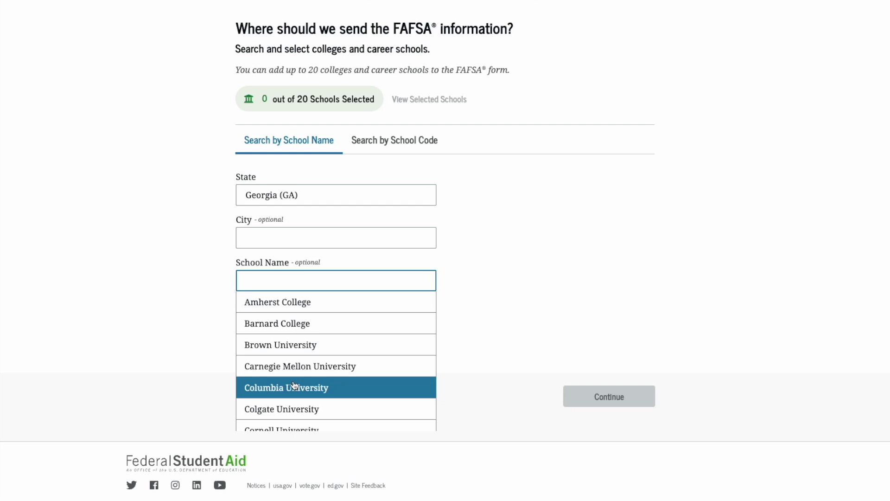
{"action": "scroll", "coordinate": [294, 384], "scroll_direction": "down", "scroll_amount": 3}
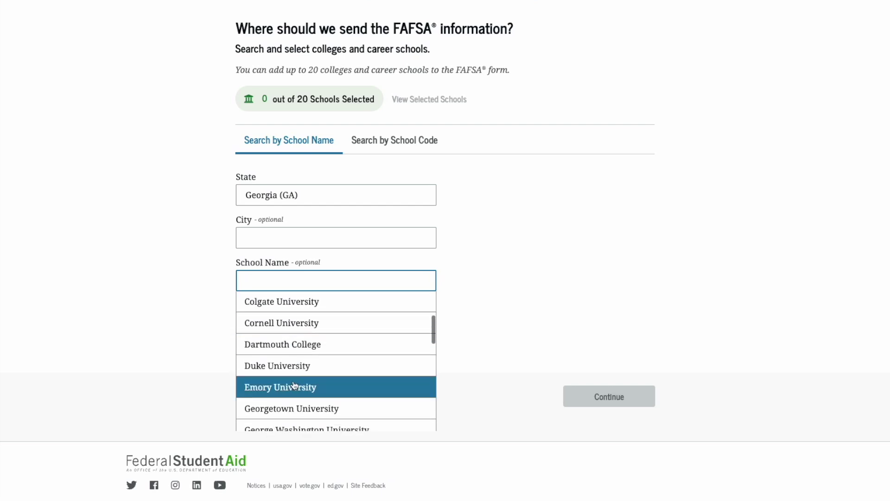
{"action": "left_click", "coordinate": [294, 385]}
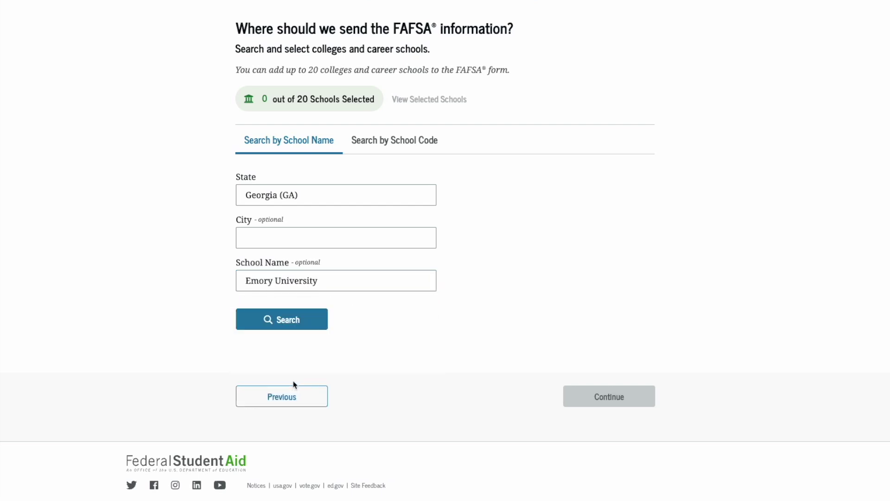
{"action": "left_click", "coordinate": [299, 325]}
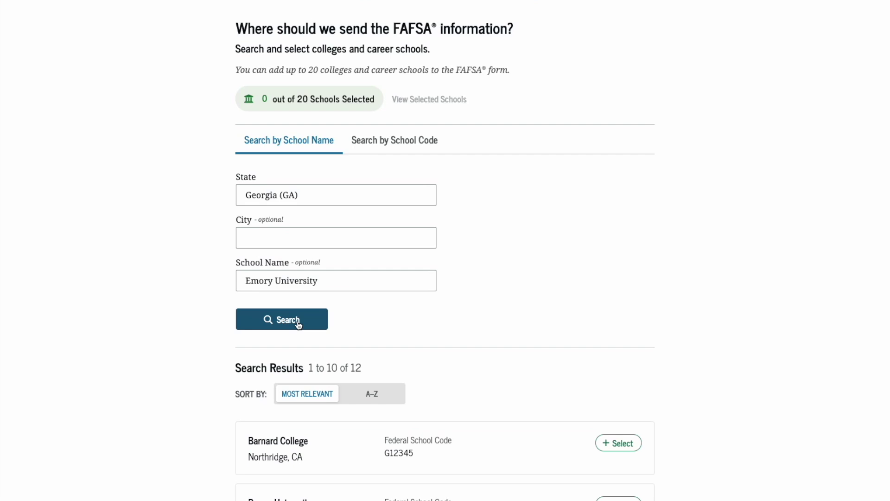
Step: Select Wellesley College from the results, then switch to searching by federal school code
{"action": "scroll", "coordinate": [298, 325], "scroll_direction": "down", "scroll_amount": 1}
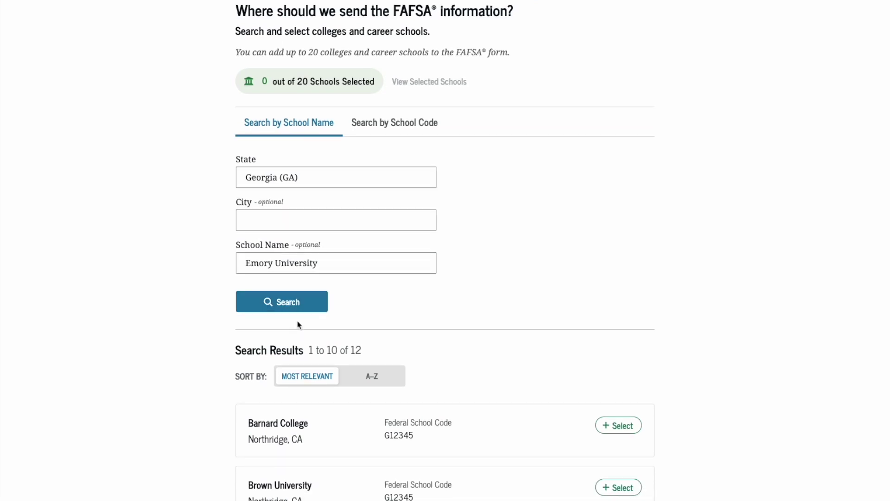
{"action": "scroll", "coordinate": [298, 325], "scroll_direction": "down", "scroll_amount": 3}
{"action": "scroll", "coordinate": [298, 324], "scroll_direction": "down", "scroll_amount": 2}
{"action": "scroll", "coordinate": [298, 324], "scroll_direction": "up", "scroll_amount": 1}
{"action": "scroll", "coordinate": [298, 324], "scroll_direction": "down", "scroll_amount": 3}
{"action": "scroll", "coordinate": [298, 325], "scroll_direction": "down", "scroll_amount": 10}
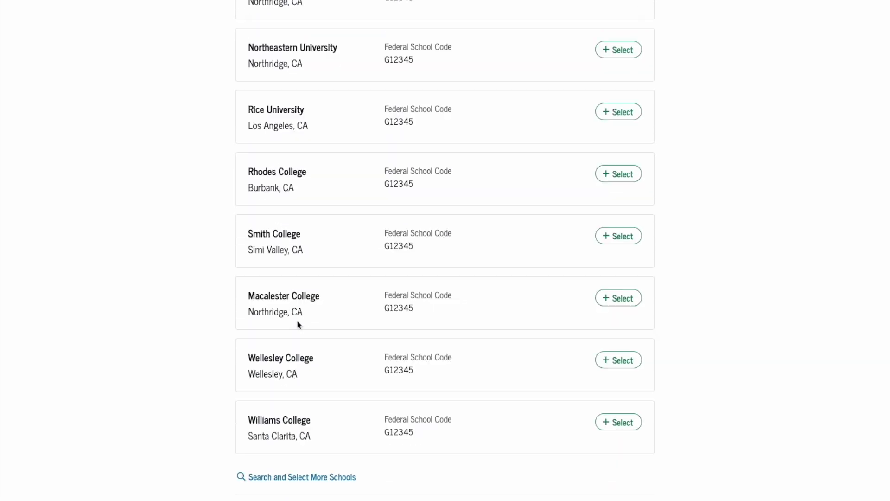
{"action": "scroll", "coordinate": [298, 325], "scroll_direction": "down", "scroll_amount": 3}
{"action": "left_click", "coordinate": [624, 245]}
{"action": "scroll", "coordinate": [629, 250], "scroll_direction": "up", "scroll_amount": 9}
{"action": "scroll", "coordinate": [629, 250], "scroll_direction": "up", "scroll_amount": 8}
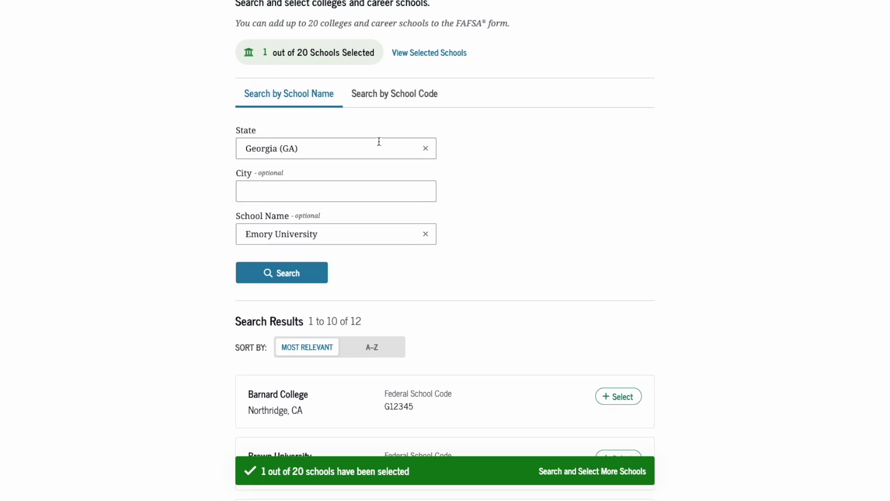
{"action": "left_click", "coordinate": [387, 93]}
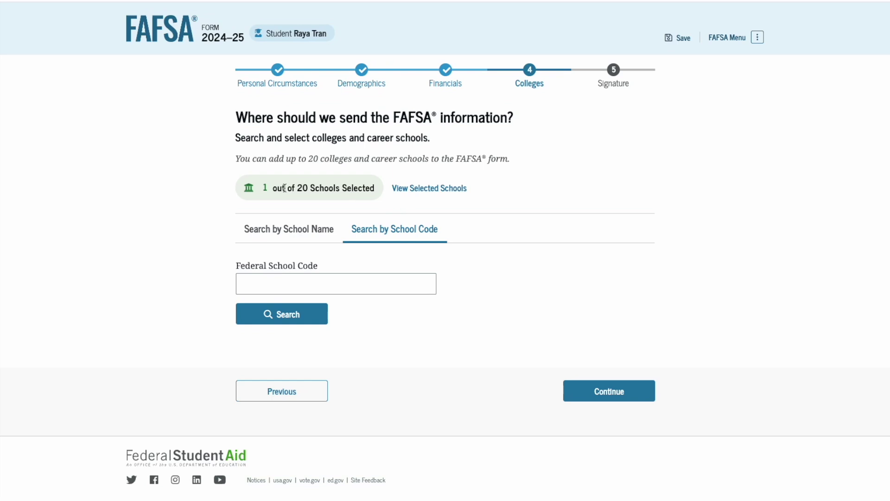
Step: Review the selected schools list and confirm it
{"action": "left_click", "coordinate": [411, 196]}
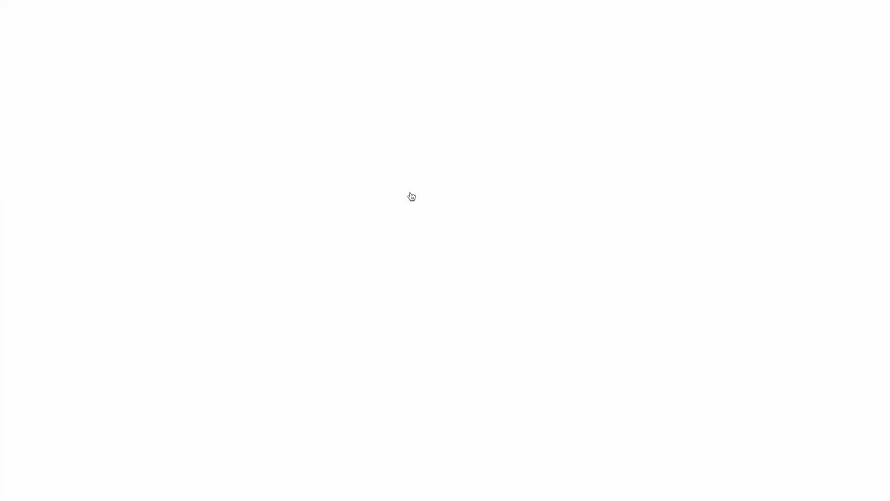
{"action": "scroll", "coordinate": [411, 191], "scroll_direction": "down", "scroll_amount": 2}
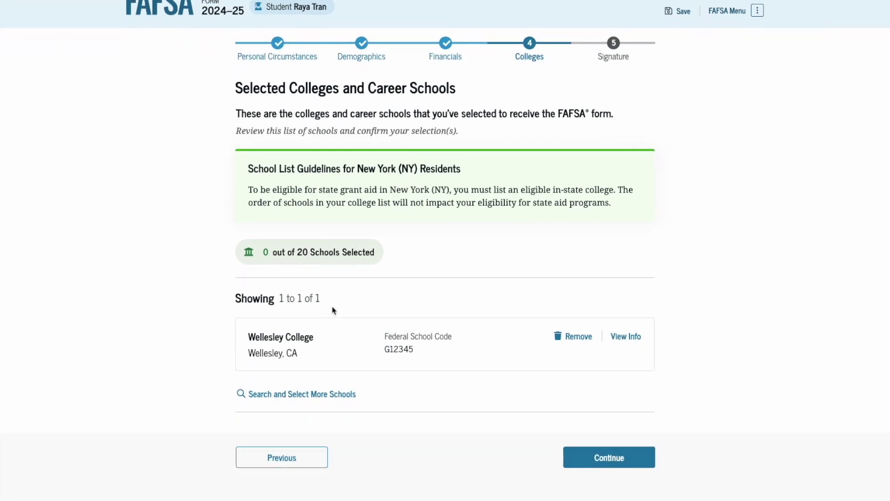
{"action": "left_click", "coordinate": [608, 426]}
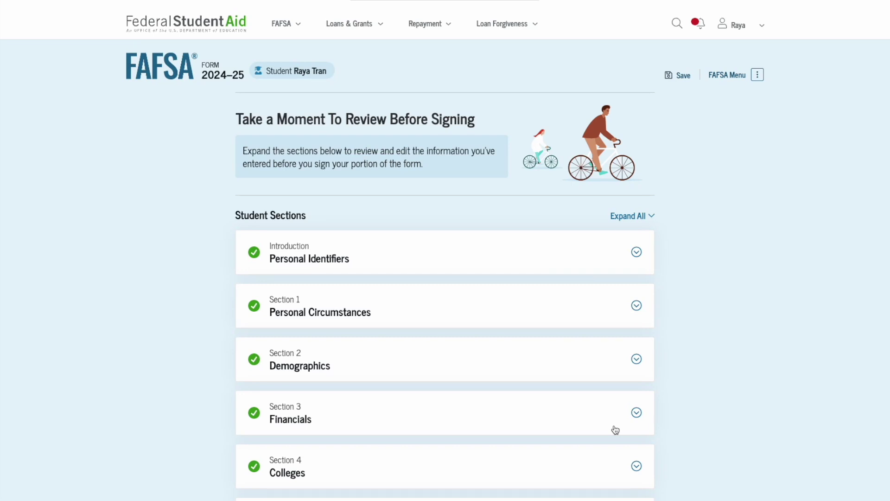
Step: Check the Demographics and Financials answers on the review page, then proceed to signing
{"action": "scroll", "coordinate": [616, 429], "scroll_direction": "down", "scroll_amount": 3}
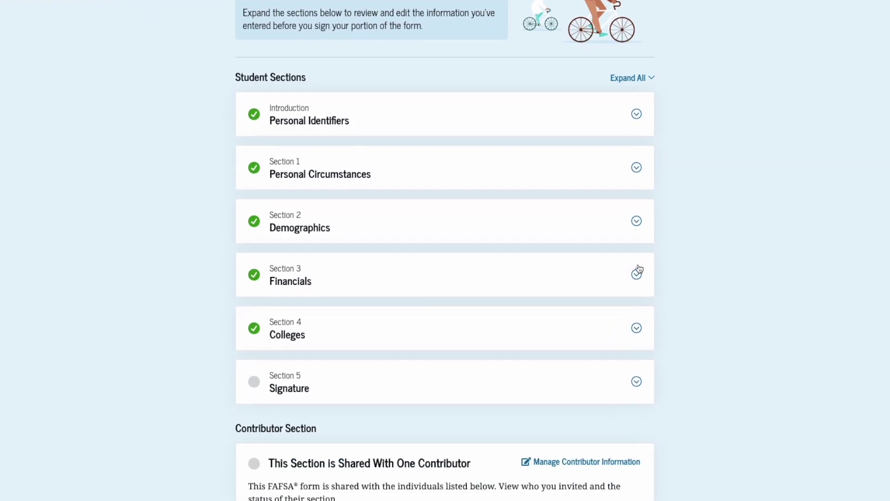
{"action": "left_click", "coordinate": [637, 224]}
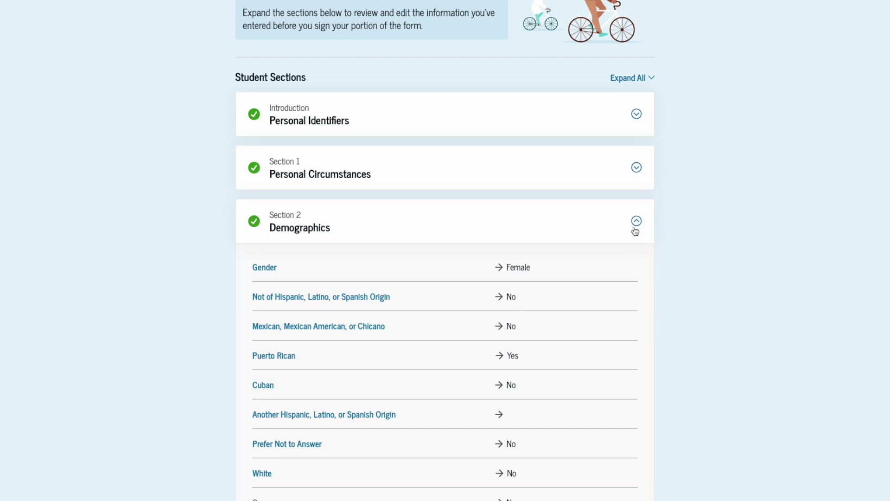
{"action": "left_click", "coordinate": [637, 221]}
{"action": "scroll", "coordinate": [636, 222], "scroll_direction": "down", "scroll_amount": 1}
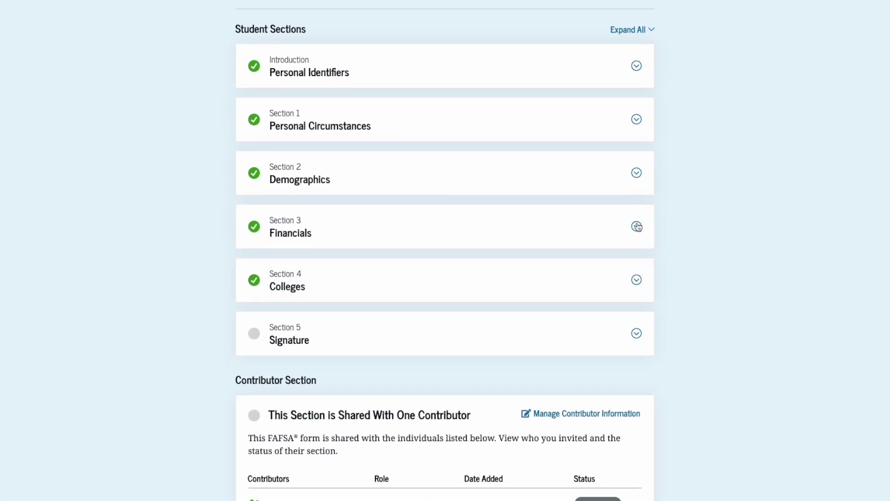
{"action": "left_click", "coordinate": [637, 227]}
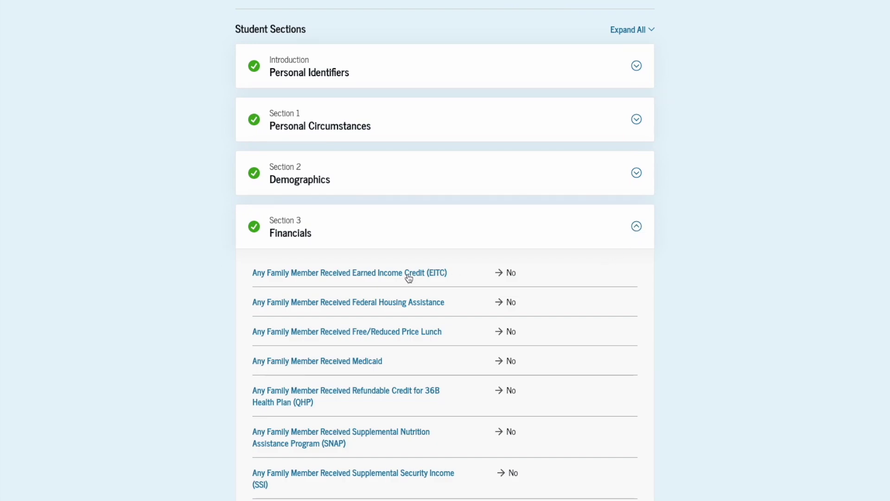
{"action": "left_click", "coordinate": [636, 226]}
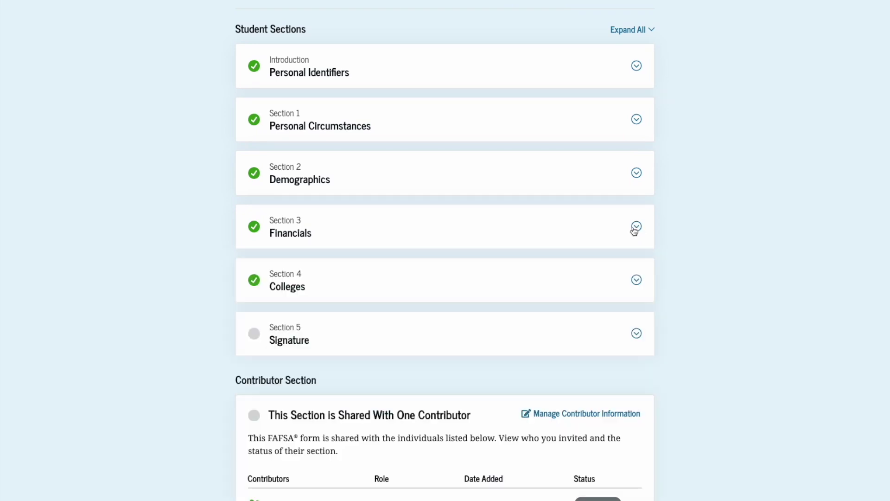
{"action": "scroll", "coordinate": [618, 270], "scroll_direction": "down", "scroll_amount": 4}
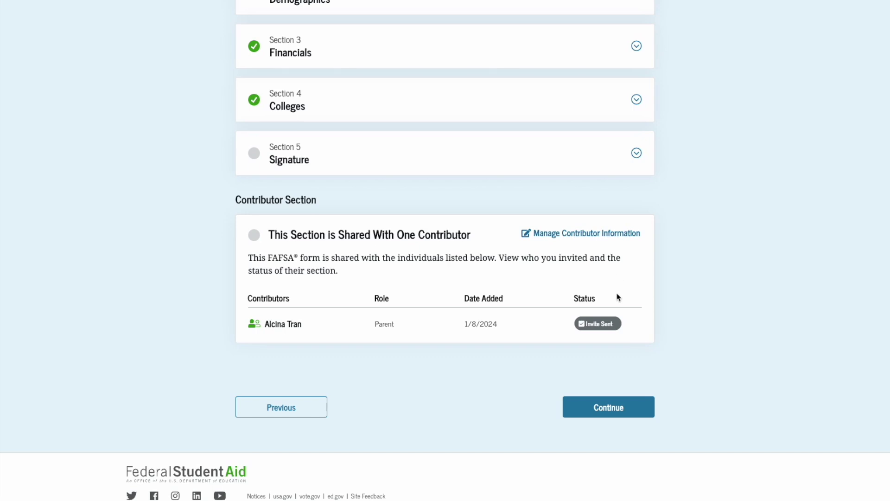
{"action": "left_click", "coordinate": [610, 409]}
Step: Accept the certification terms and sign the student's section
{"action": "scroll", "coordinate": [610, 409], "scroll_direction": "down", "scroll_amount": 1}
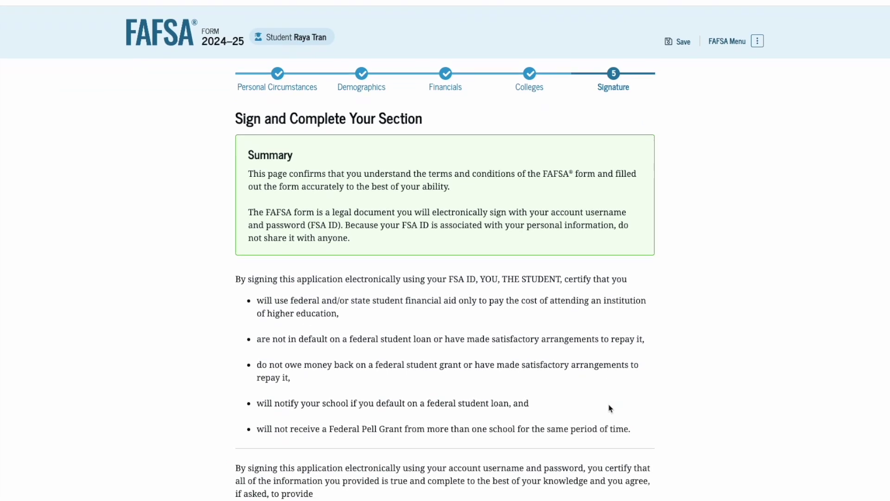
{"action": "scroll", "coordinate": [610, 408], "scroll_direction": "down", "scroll_amount": 5}
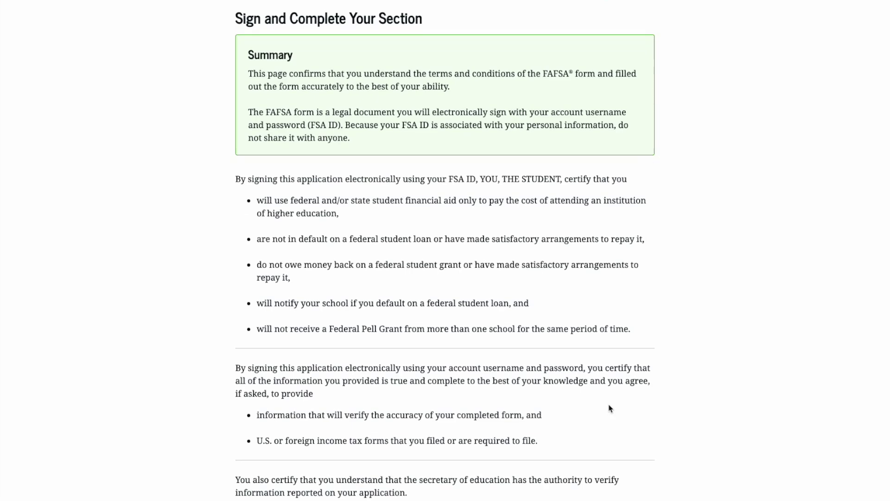
{"action": "scroll", "coordinate": [608, 404], "scroll_direction": "down", "scroll_amount": 3}
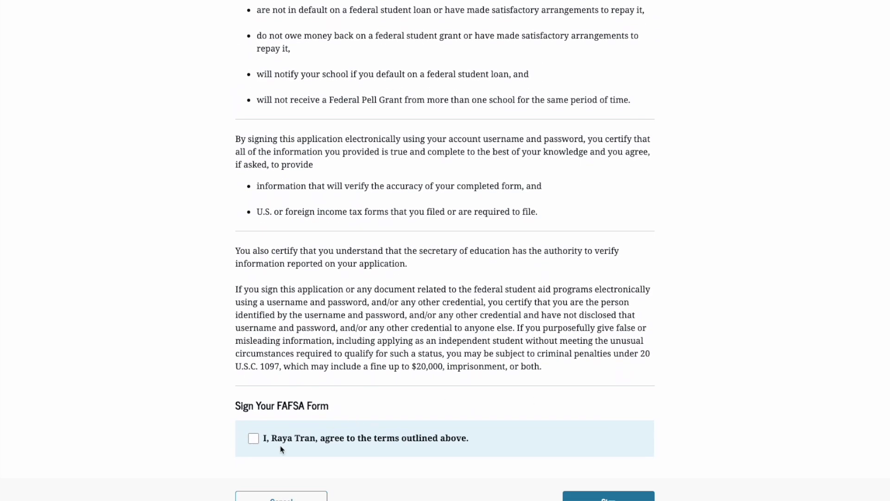
{"action": "left_click", "coordinate": [251, 441]}
{"action": "scroll", "coordinate": [312, 433], "scroll_direction": "down", "scroll_amount": 1}
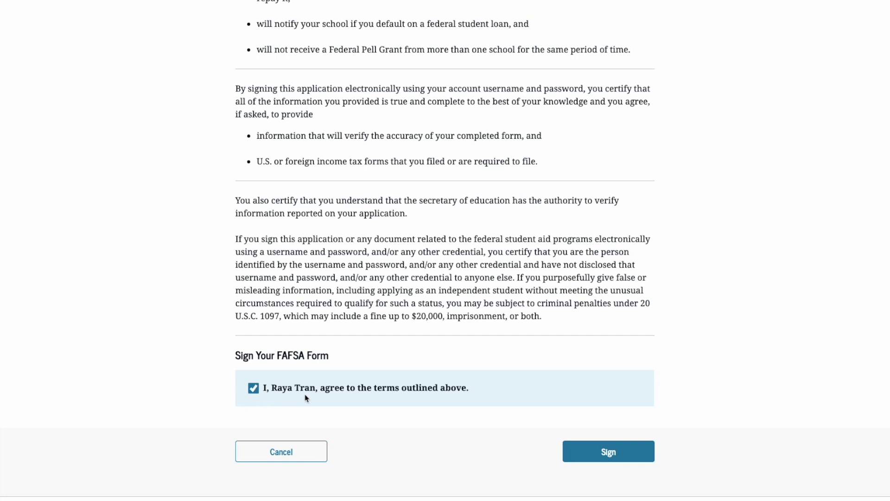
{"action": "scroll", "coordinate": [305, 398], "scroll_direction": "down", "scroll_amount": 1}
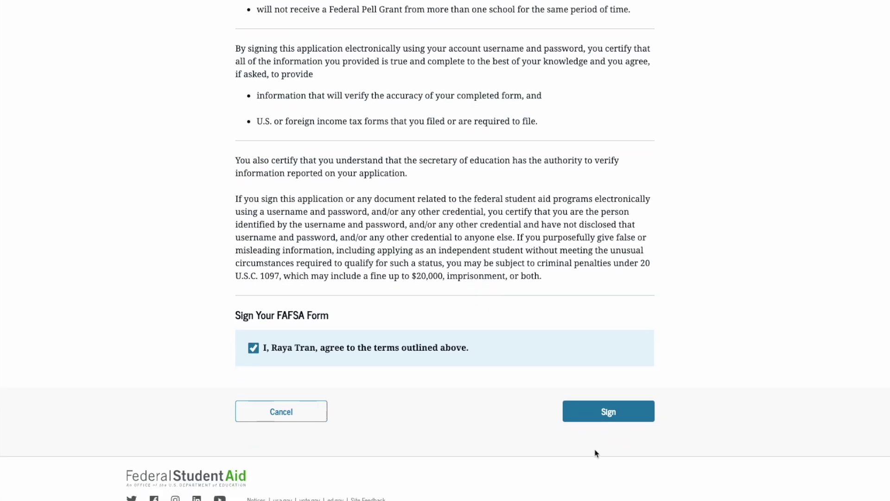
{"action": "left_click", "coordinate": [612, 413]}
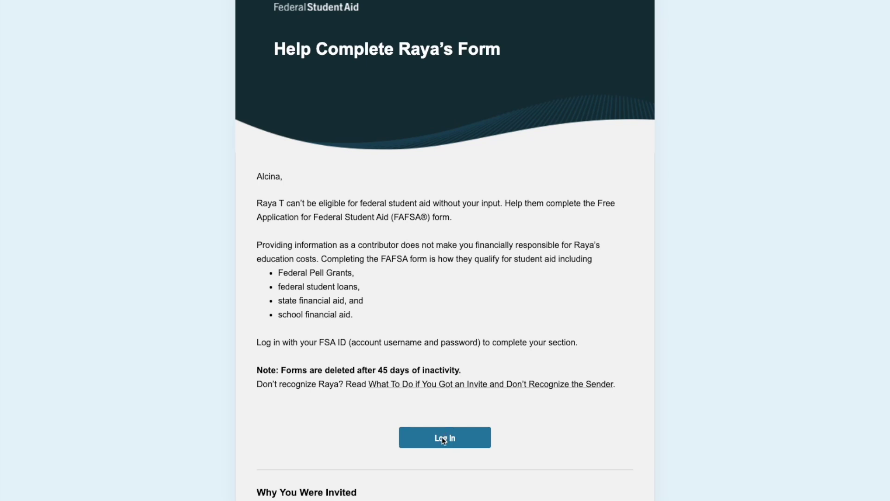
Step: Log in to the parent's FSA account via the invitation e-mail
{"action": "left_click", "coordinate": [444, 438]}
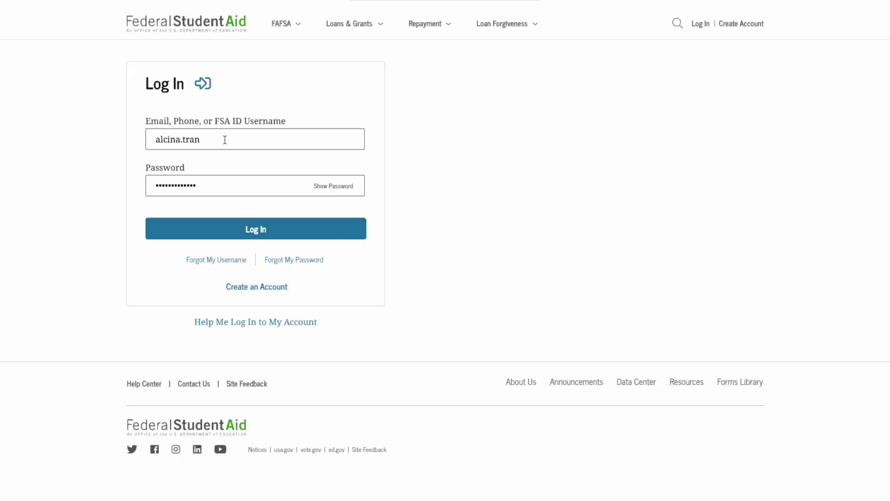
{"action": "left_click", "coordinate": [253, 225]}
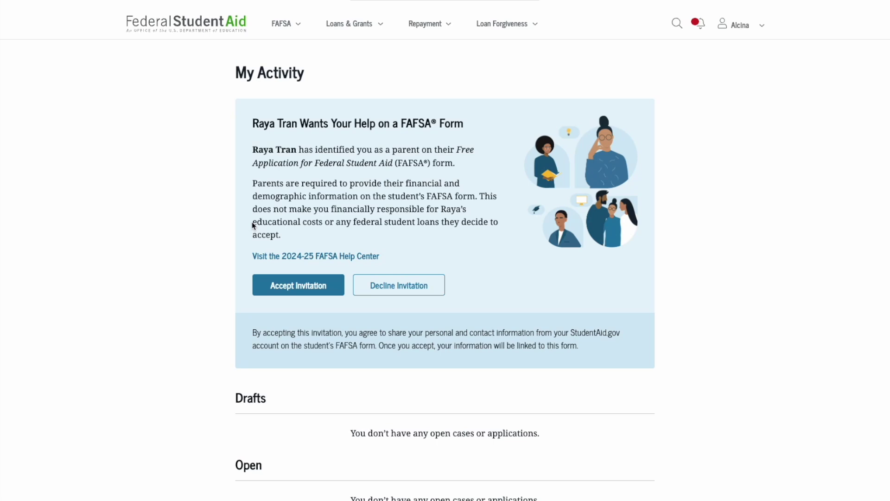
Step: Accept the student's invitation to help with the FAFSA and confirm sharing information
{"action": "left_click", "coordinate": [292, 288]}
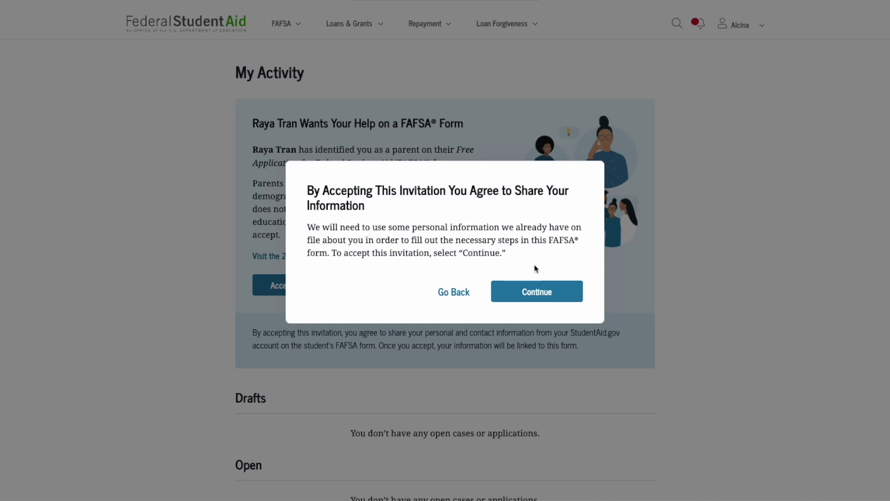
{"action": "left_click", "coordinate": [539, 292]}
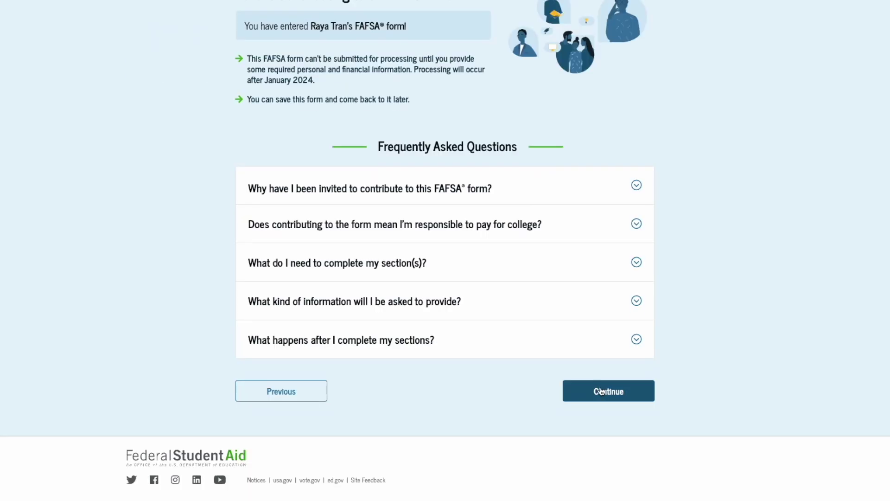
{"action": "left_click", "coordinate": [601, 392]}
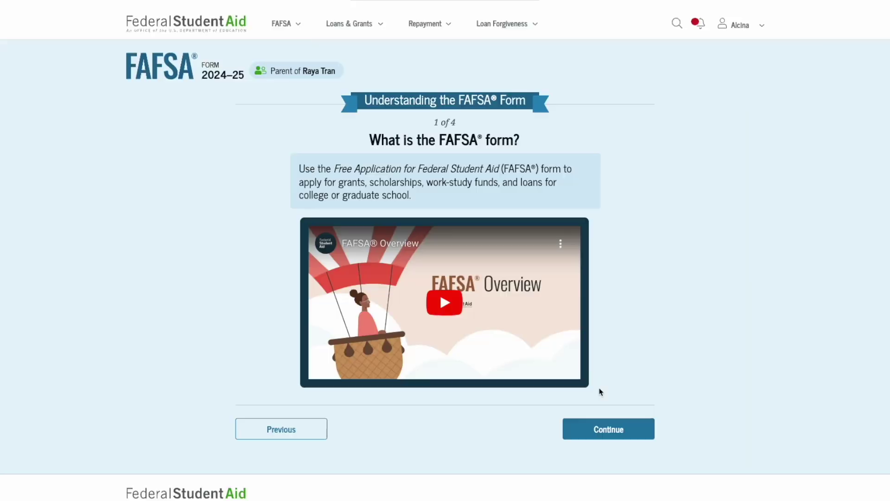
Step: Go through the introduction pages and start the parent's FAFSA form
{"action": "scroll", "coordinate": [598, 399], "scroll_direction": "down", "scroll_amount": 1}
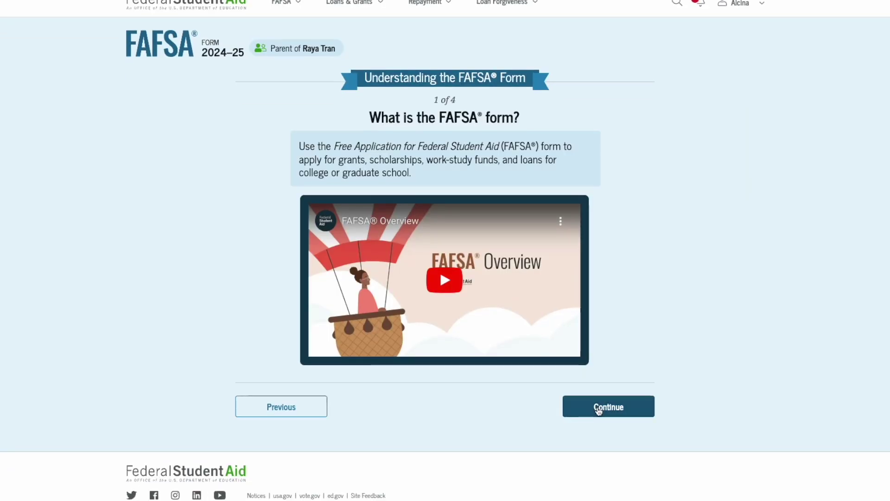
{"action": "left_click", "coordinate": [598, 410]}
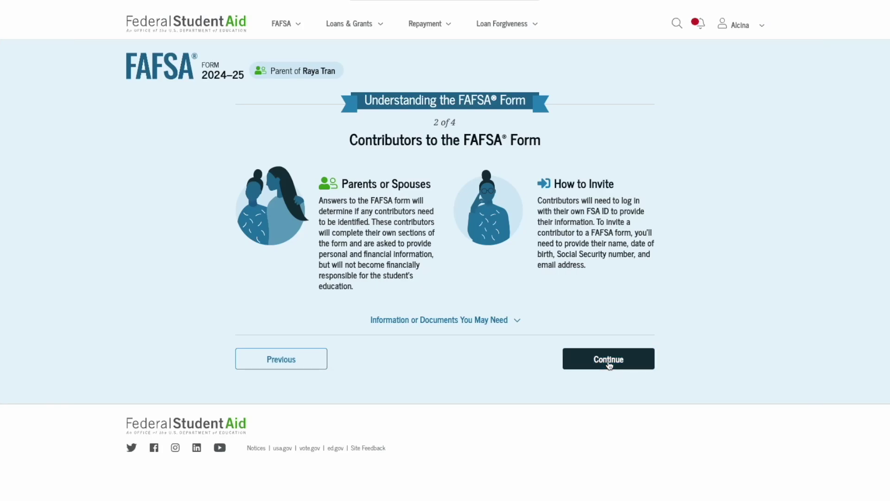
{"action": "left_click", "coordinate": [609, 365]}
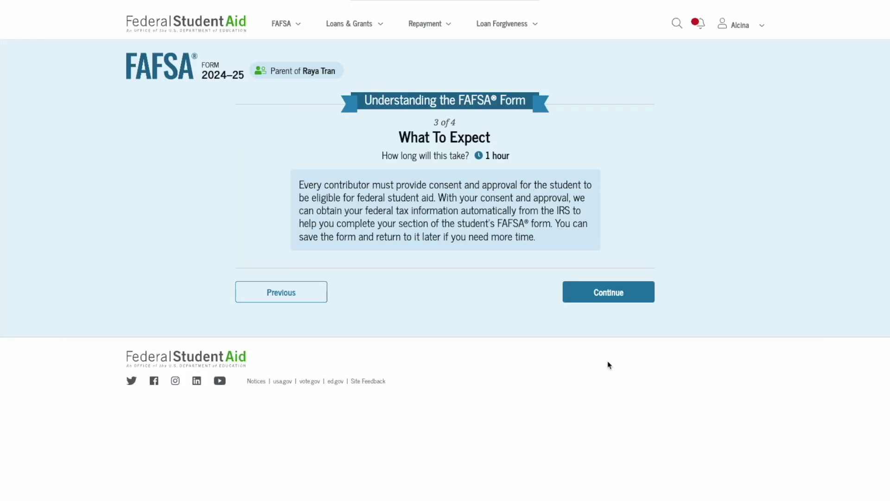
{"action": "left_click", "coordinate": [617, 301]}
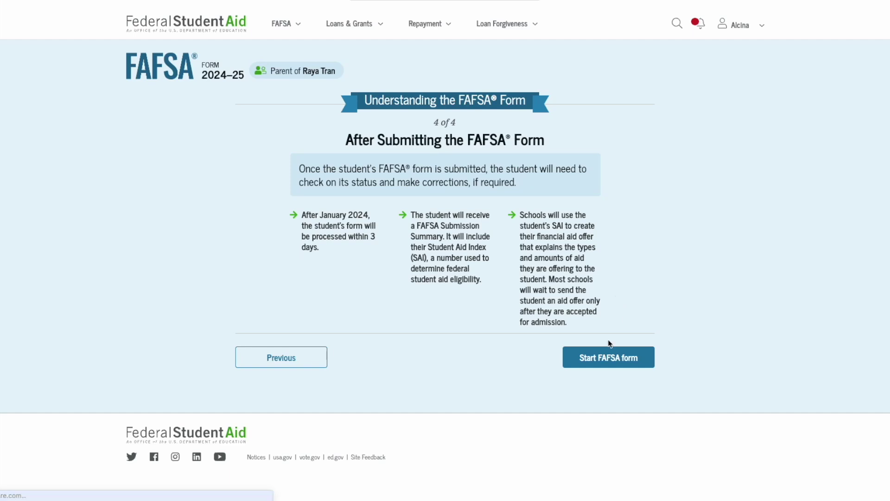
{"action": "left_click", "coordinate": [598, 364]}
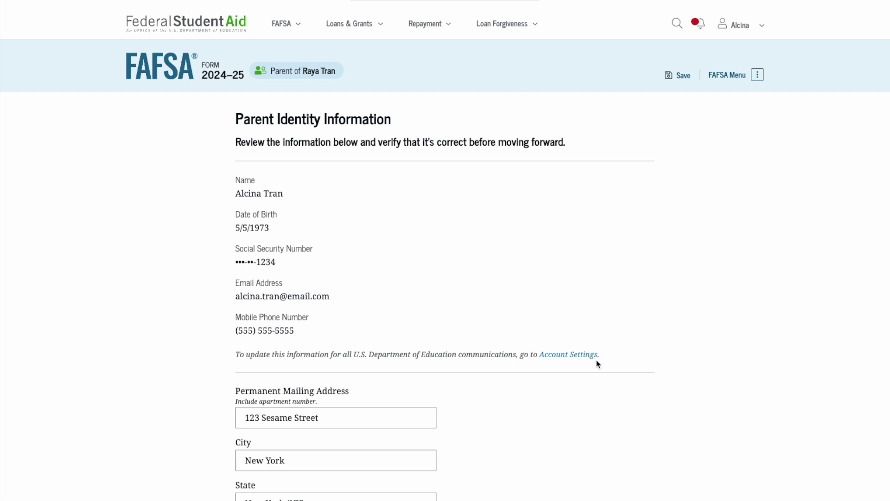
Step: Review the parent's prefilled identity details and permanent mailing address, then continue
{"action": "scroll", "coordinate": [598, 364], "scroll_direction": "down", "scroll_amount": 1}
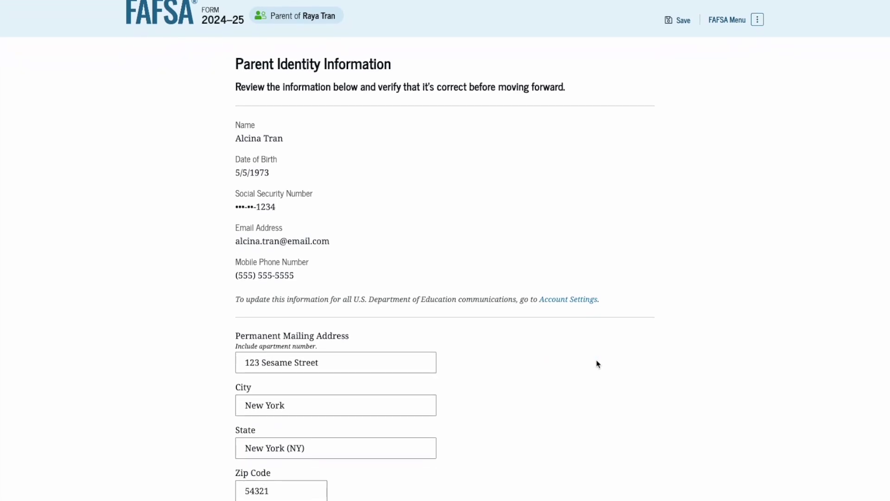
{"action": "scroll", "coordinate": [598, 364], "scroll_direction": "down", "scroll_amount": 2}
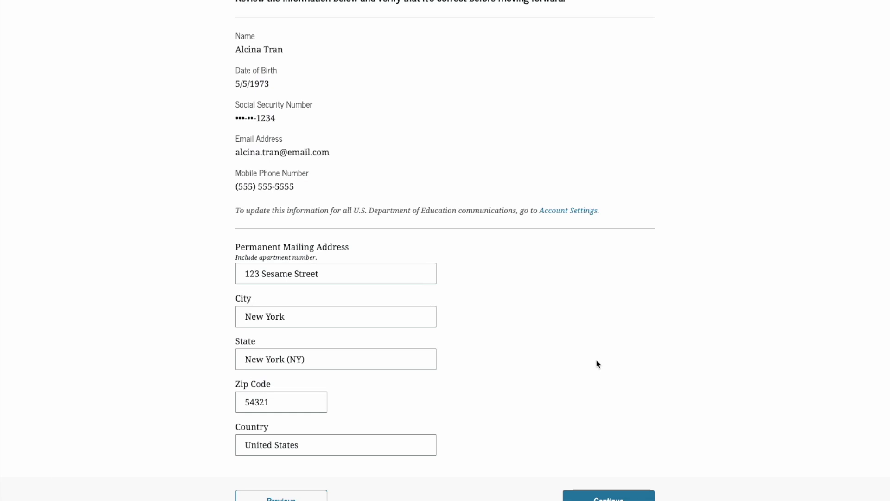
{"action": "scroll", "coordinate": [598, 364], "scroll_direction": "down", "scroll_amount": 2}
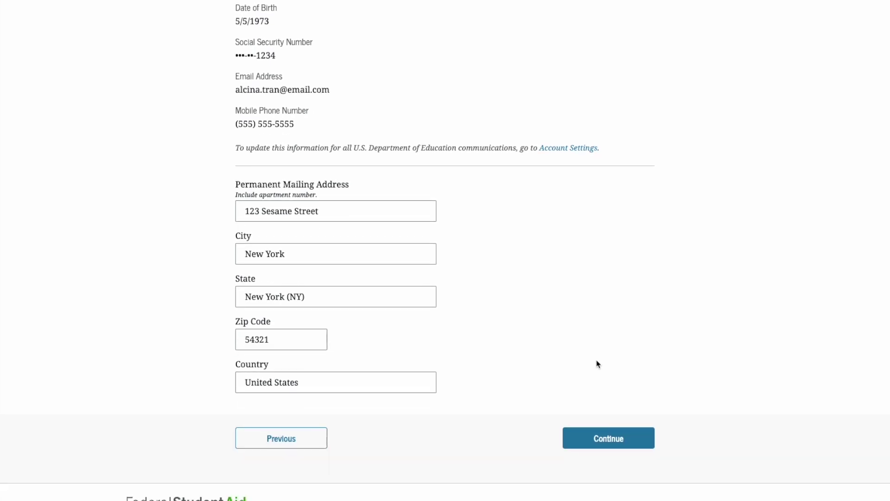
{"action": "left_click", "coordinate": [591, 437]}
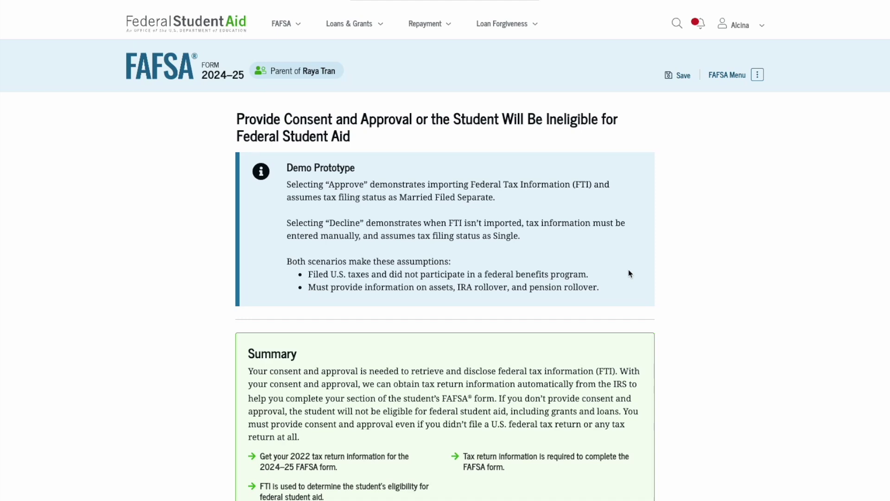
Step: Give consent to use the parent's federal tax information, overriding the initial decline
{"action": "scroll", "coordinate": [629, 274], "scroll_direction": "down", "scroll_amount": 4}
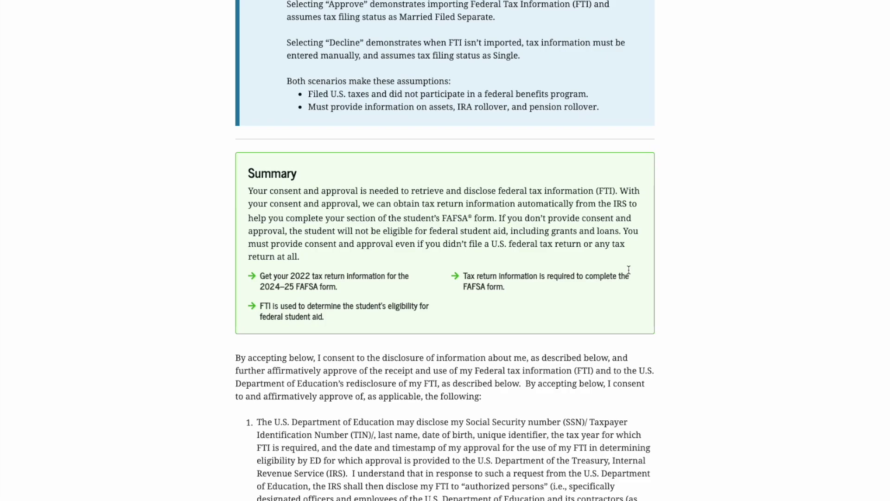
{"action": "scroll", "coordinate": [629, 270], "scroll_direction": "down", "scroll_amount": 16}
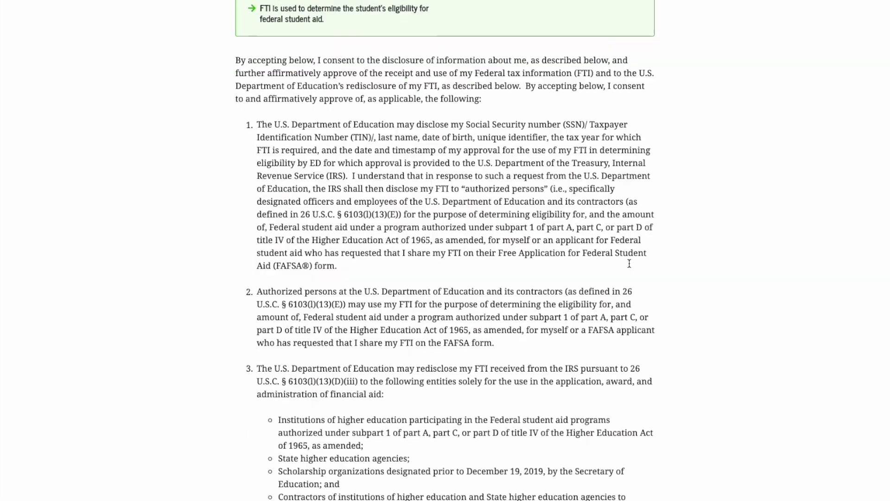
{"action": "scroll", "coordinate": [629, 262], "scroll_direction": "down", "scroll_amount": 14}
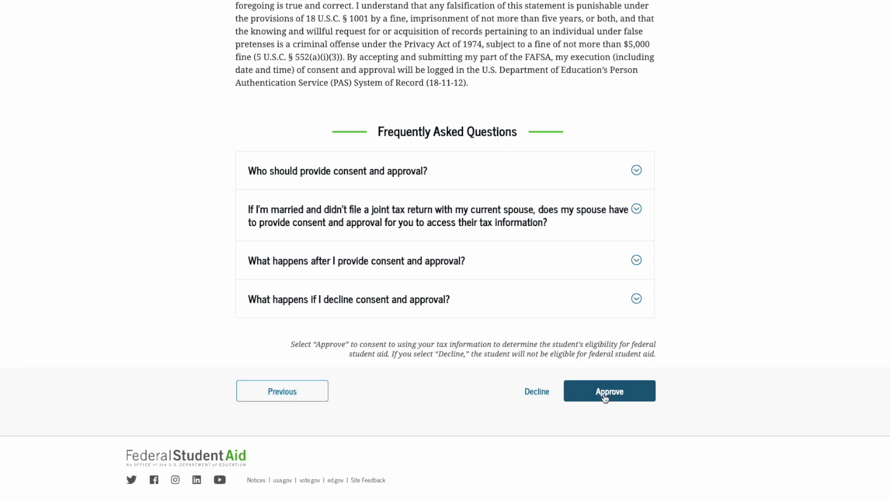
{"action": "left_click", "coordinate": [537, 391]}
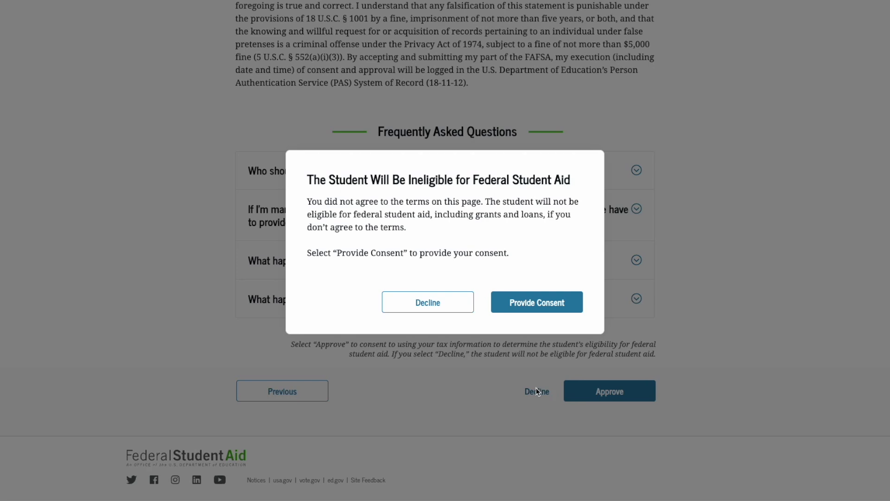
{"action": "left_click", "coordinate": [551, 314]}
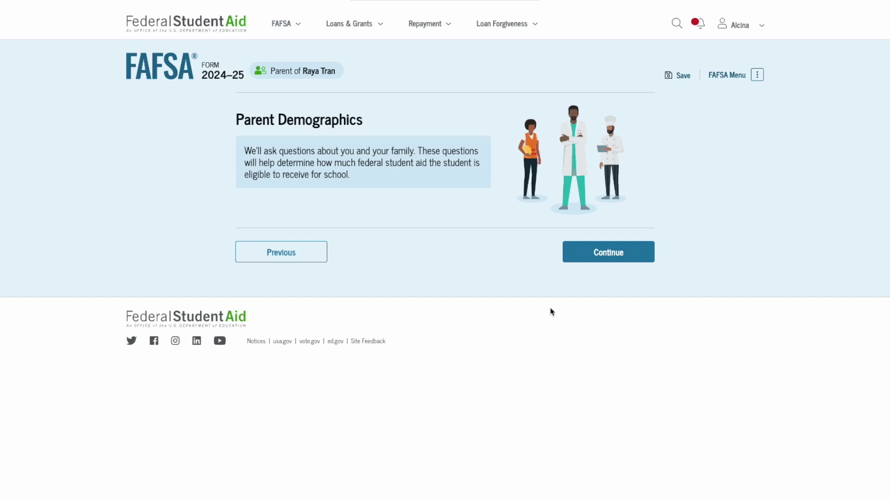
Step: Record the parent's marital status as Married (not separated)
{"action": "left_click", "coordinate": [605, 256]}
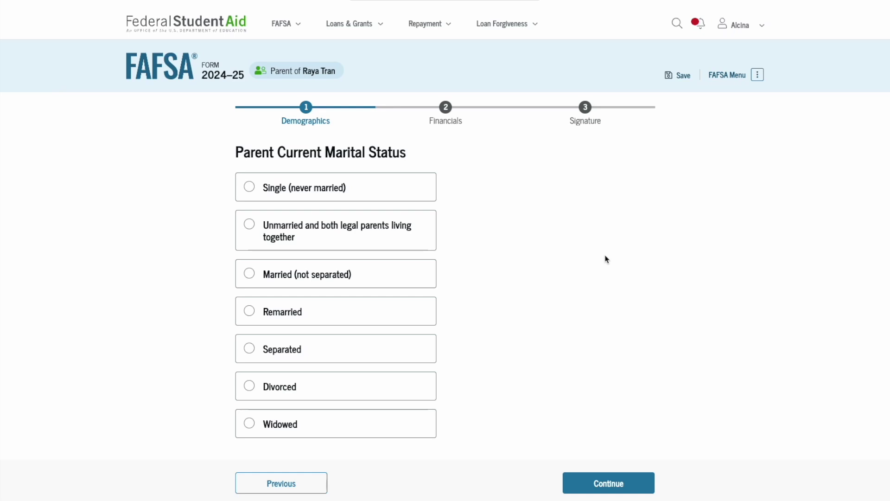
{"action": "left_click", "coordinate": [371, 273]}
{"action": "left_click", "coordinate": [621, 485]}
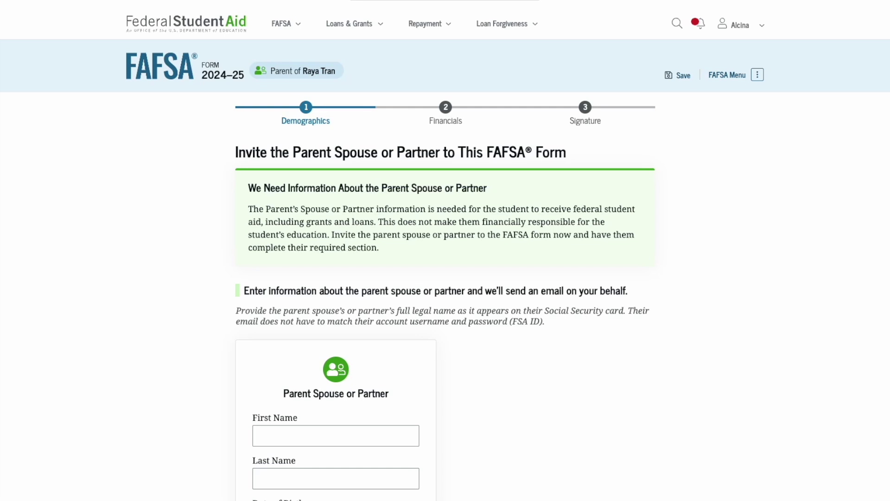
Step: Enter the spouse or partner's first and last name
{"action": "scroll", "coordinate": [238, 419], "scroll_direction": "down", "scroll_amount": 3}
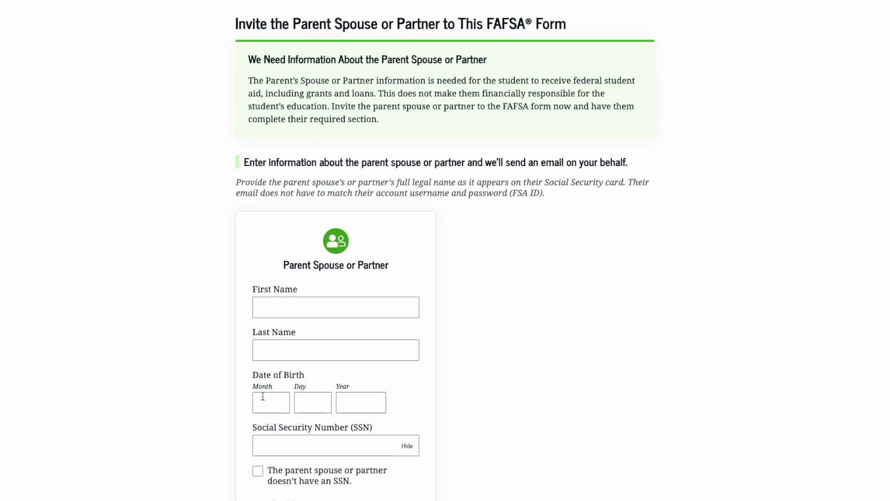
{"action": "left_click", "coordinate": [283, 301]}
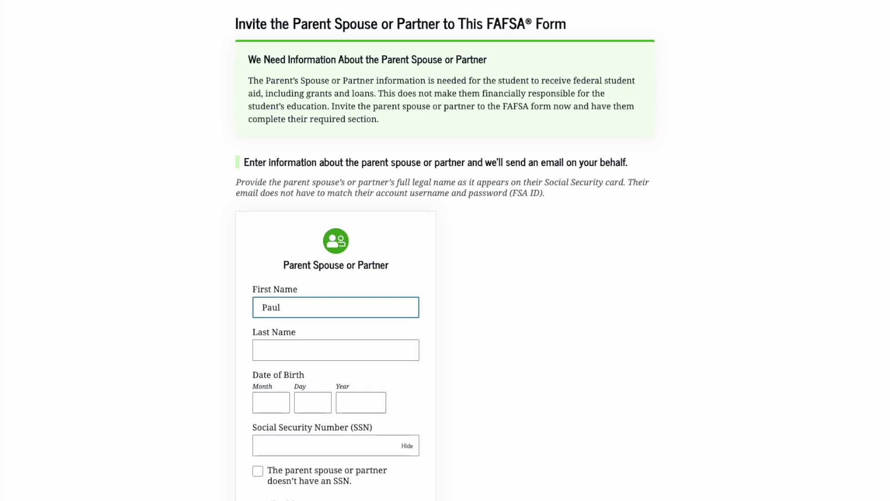
{"action": "key", "text": "Tab"}
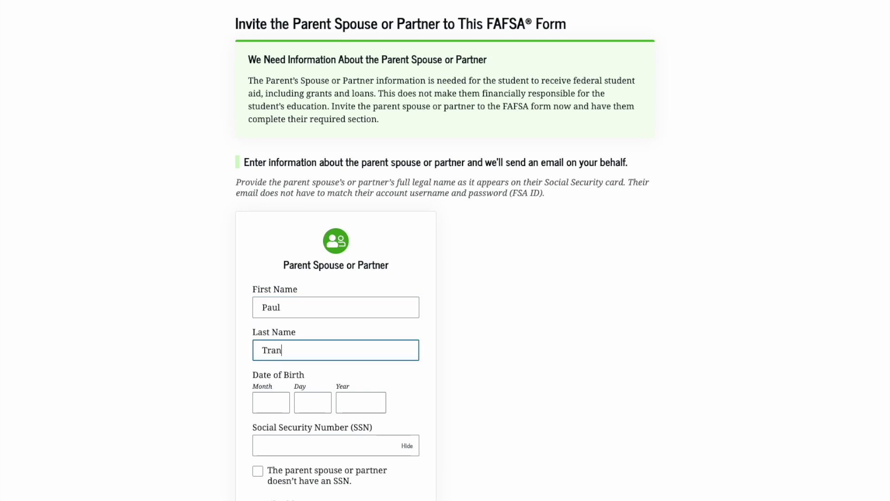
Step: Enter the spouse or partner's date of birth in the Month, Day and Year fields
{"action": "scroll", "coordinate": [271, 325], "scroll_direction": "down", "scroll_amount": 2}
{"action": "left_click", "coordinate": [270, 325]}
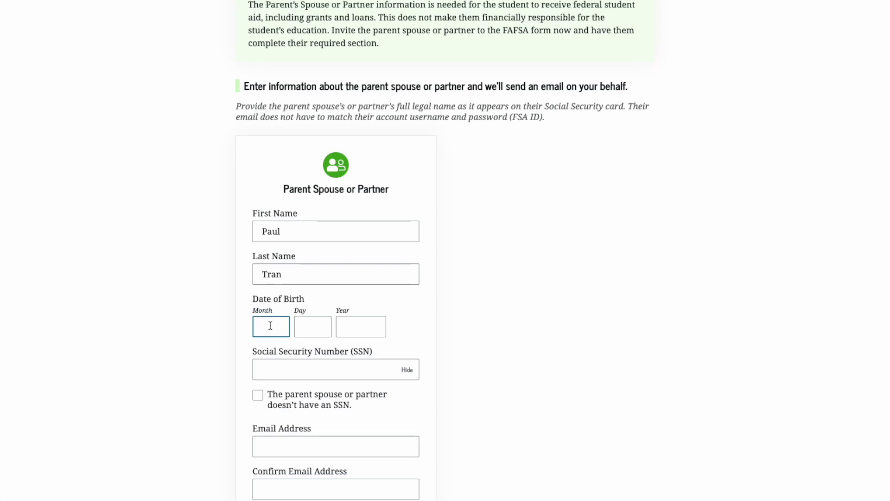
{"action": "key", "text": "Tab"}
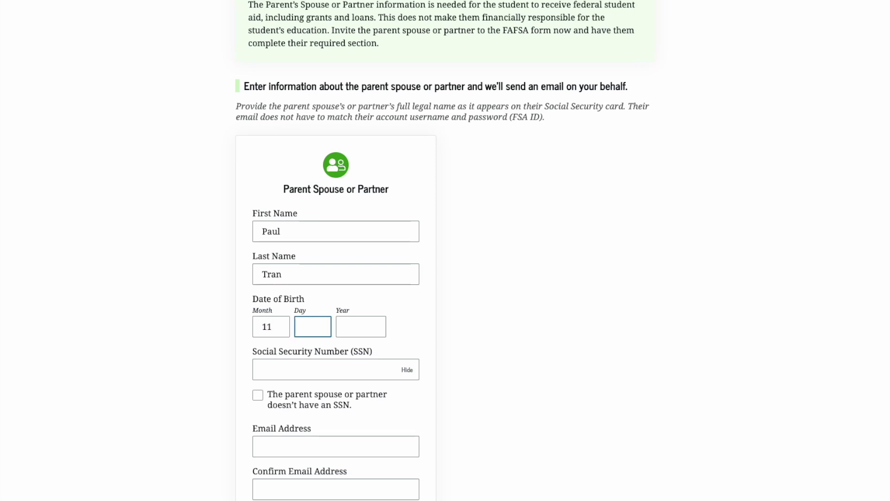
{"action": "key", "text": "Tab"}
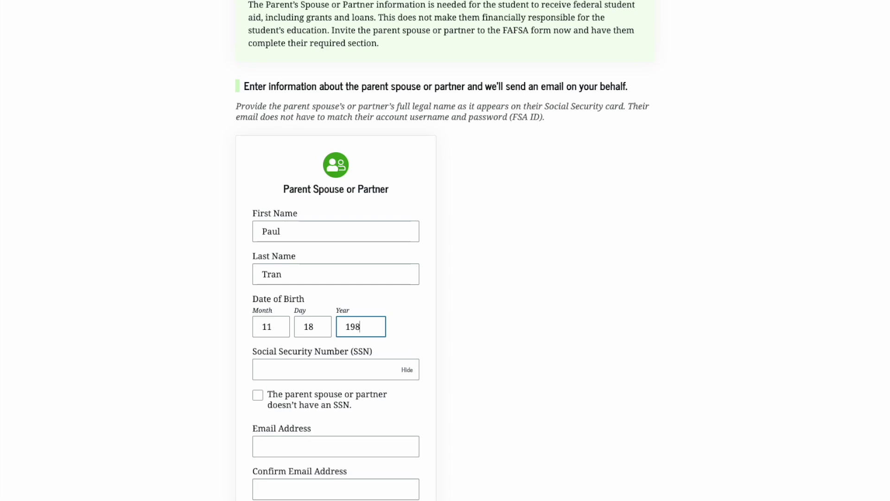
Step: Enter the spouse or partner's Social Security number and begin their e-mail address
{"action": "left_click", "coordinate": [280, 375]}
{"action": "scroll", "coordinate": [283, 377], "scroll_direction": "down", "scroll_amount": 2}
{"action": "left_click", "coordinate": [282, 362]}
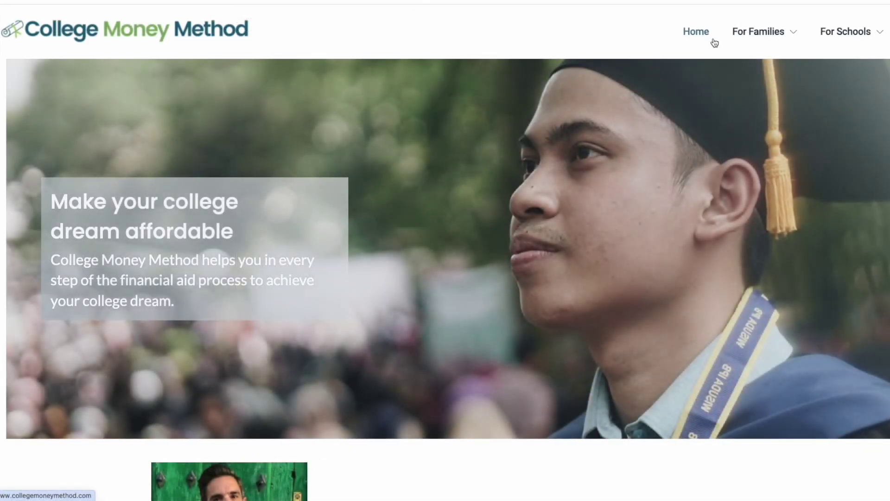
Step: Go to the College Money Method free Resources page under For Families
{"action": "mouse_move", "coordinate": [735, 36]}
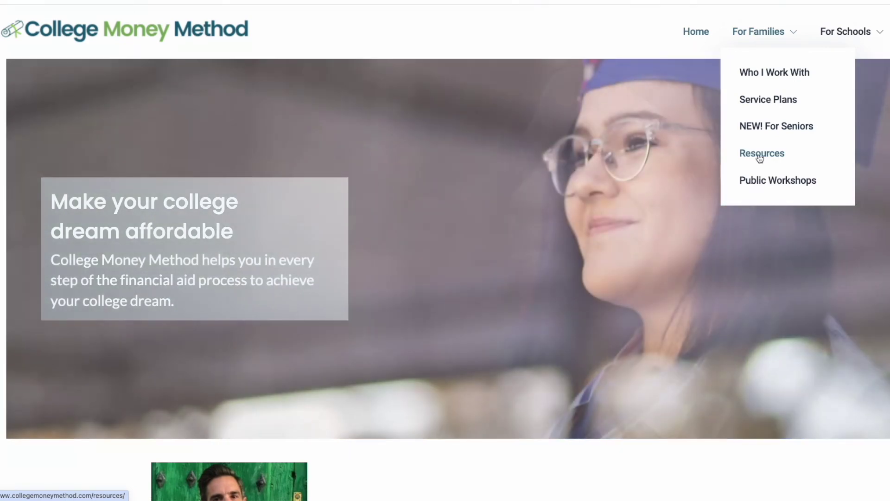
{"action": "left_click", "coordinate": [760, 155]}
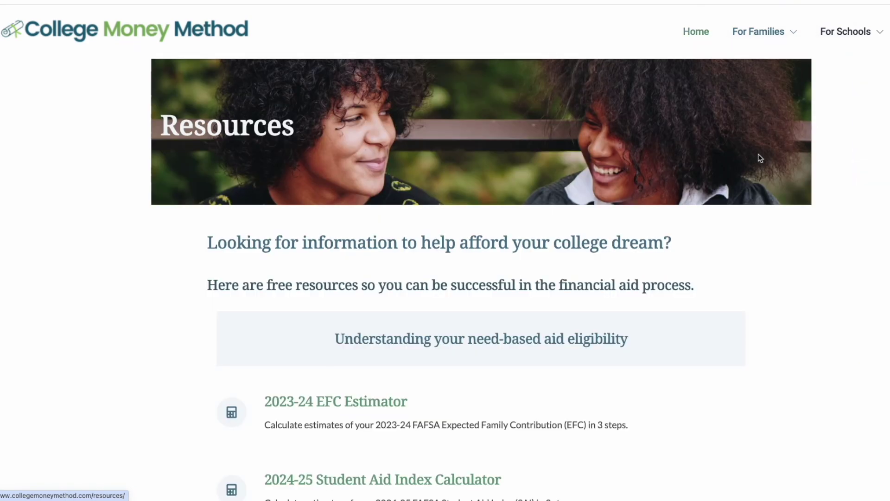
{"action": "scroll", "coordinate": [544, 269], "scroll_direction": "down", "scroll_amount": 5}
{"action": "scroll", "coordinate": [545, 270], "scroll_direction": "down", "scroll_amount": 5}
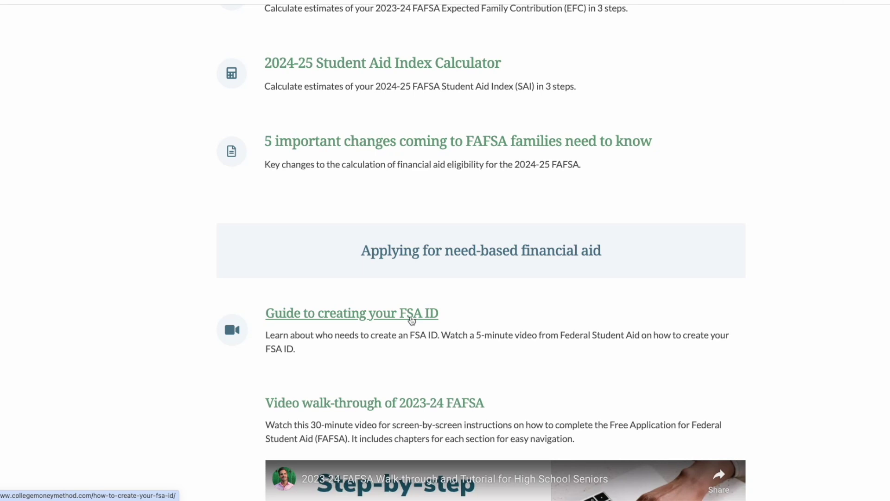
Step: Open 'Guide to creating your FSA ID' and read through its how-to section
{"action": "left_click", "coordinate": [412, 320]}
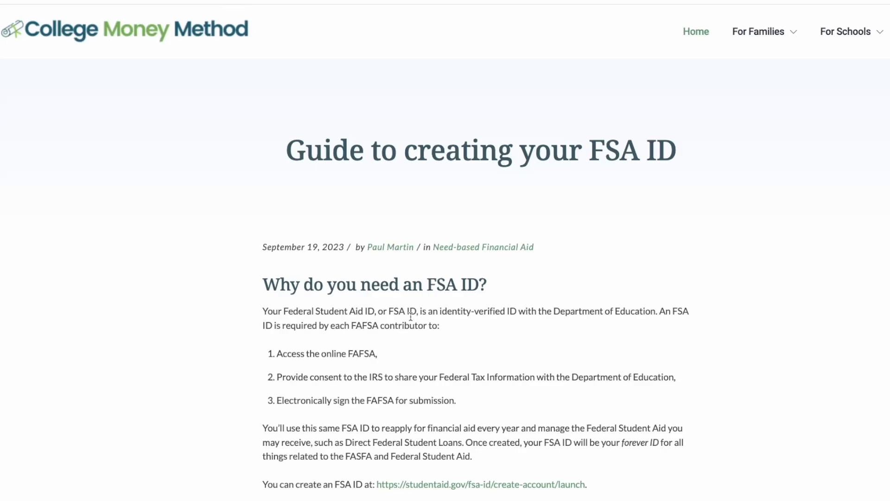
{"action": "scroll", "coordinate": [410, 317], "scroll_direction": "down", "scroll_amount": 3}
{"action": "scroll", "coordinate": [410, 320], "scroll_direction": "down", "scroll_amount": 6}
{"action": "scroll", "coordinate": [410, 320], "scroll_direction": "down", "scroll_amount": 4}
{"action": "scroll", "coordinate": [411, 320], "scroll_direction": "down", "scroll_amount": 5}
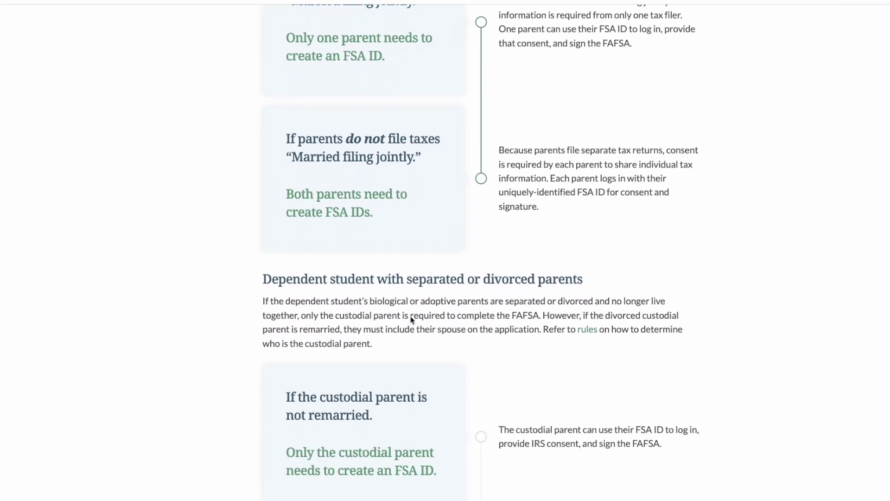
{"action": "scroll", "coordinate": [410, 320], "scroll_direction": "down", "scroll_amount": 1}
{"action": "scroll", "coordinate": [411, 317], "scroll_direction": "down", "scroll_amount": 13}
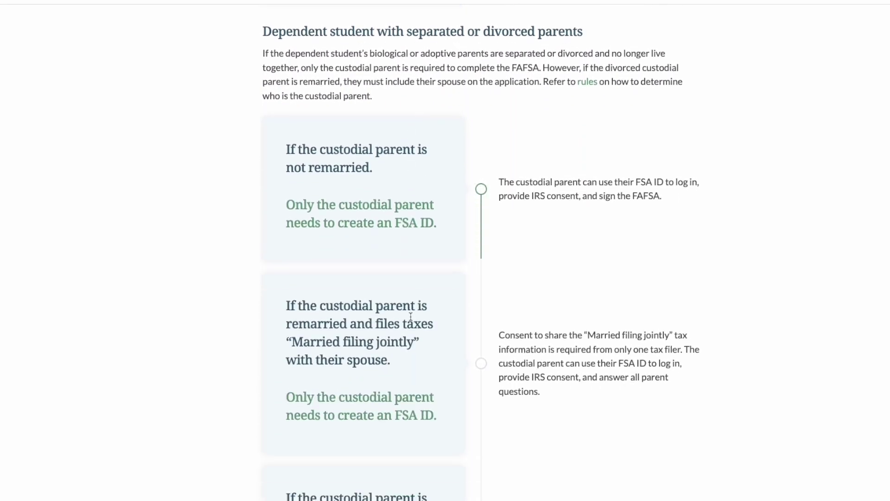
{"action": "scroll", "coordinate": [411, 320], "scroll_direction": "down", "scroll_amount": 7}
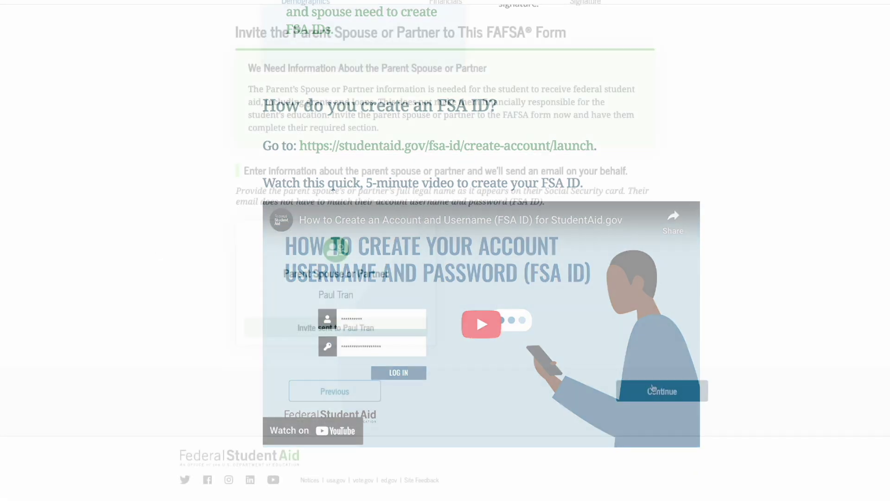
Step: Send the spouse invitation and record legal residence as New York (NY) since 09/2000
{"action": "left_click", "coordinate": [652, 389]}
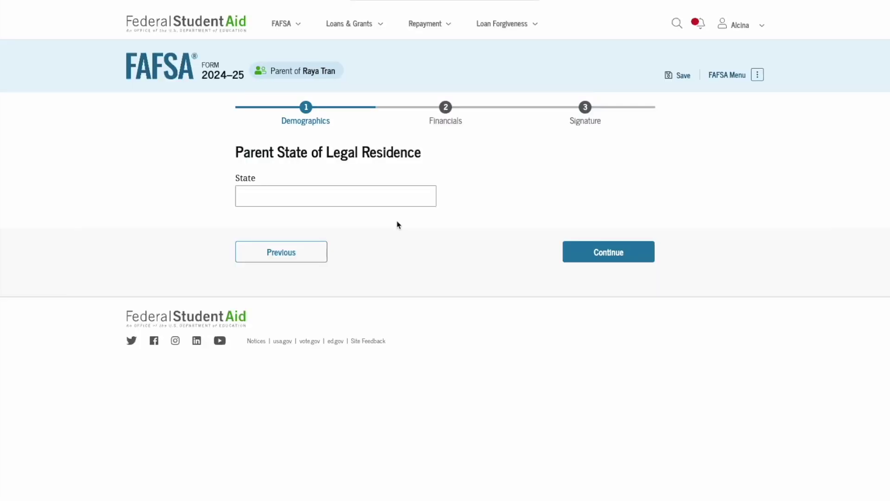
{"action": "left_click", "coordinate": [385, 198]}
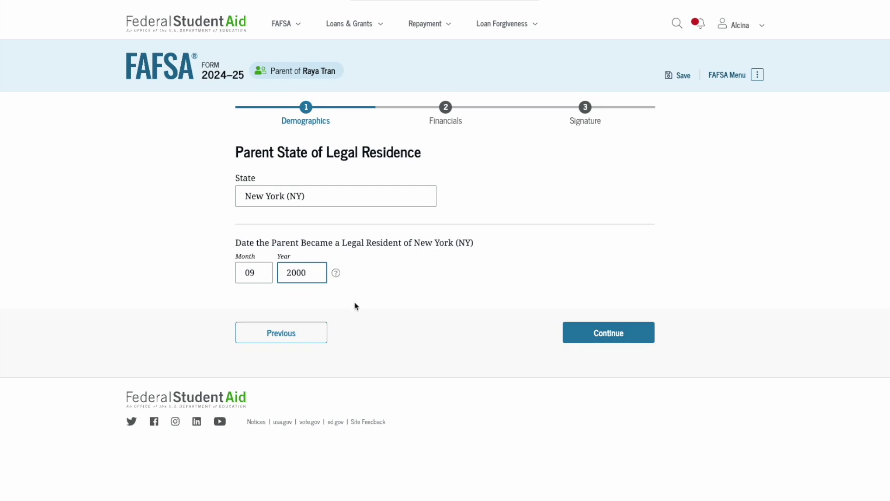
{"action": "left_click", "coordinate": [604, 331]}
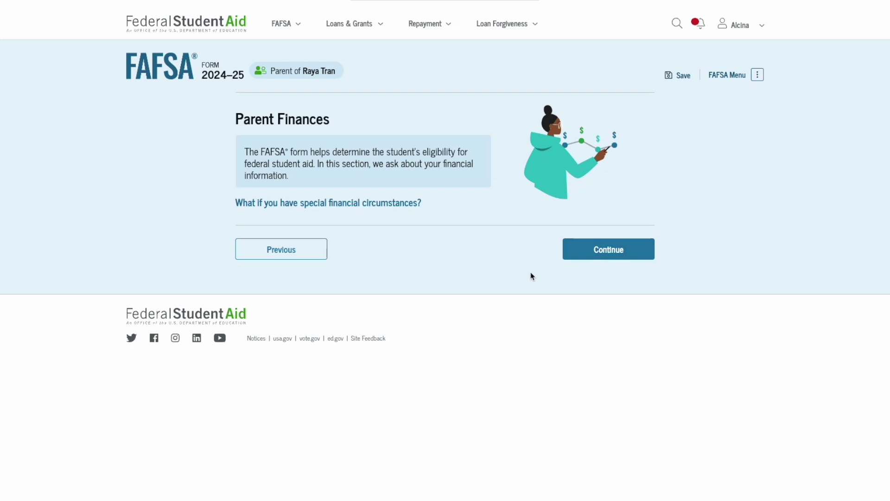
Step: Answer 'None of these apply' to the federal benefits list for 2022 or 2023
{"action": "left_click", "coordinate": [595, 250]}
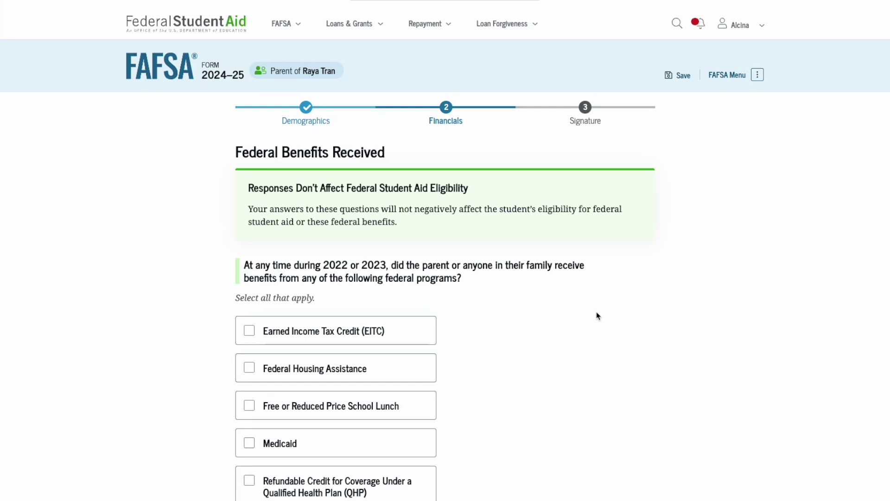
{"action": "scroll", "coordinate": [597, 316], "scroll_direction": "down", "scroll_amount": 2}
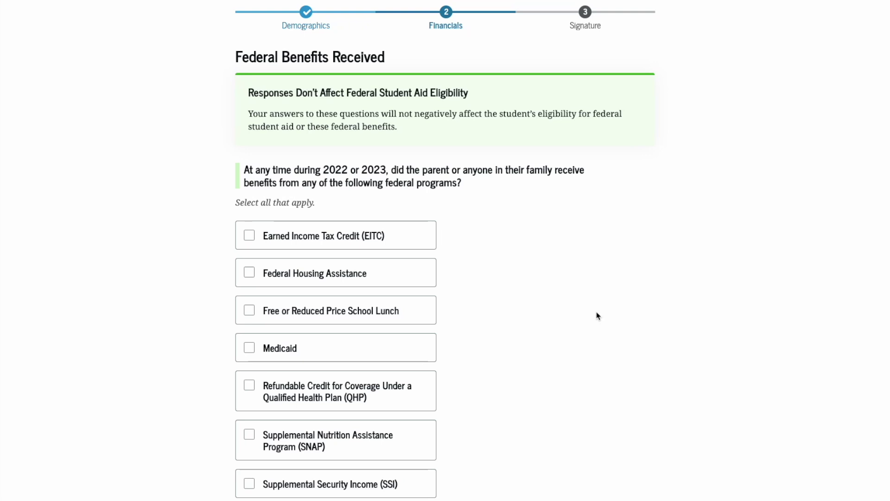
{"action": "scroll", "coordinate": [597, 316], "scroll_direction": "down", "scroll_amount": 1}
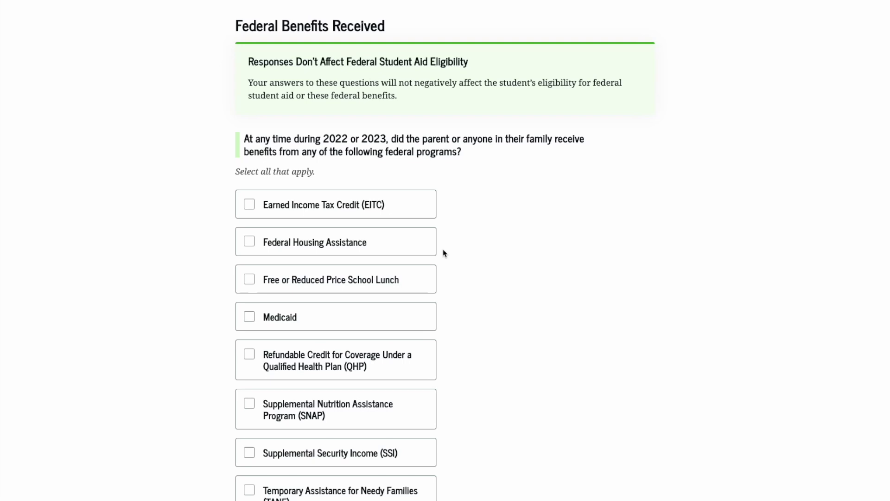
{"action": "scroll", "coordinate": [444, 252], "scroll_direction": "down", "scroll_amount": 1}
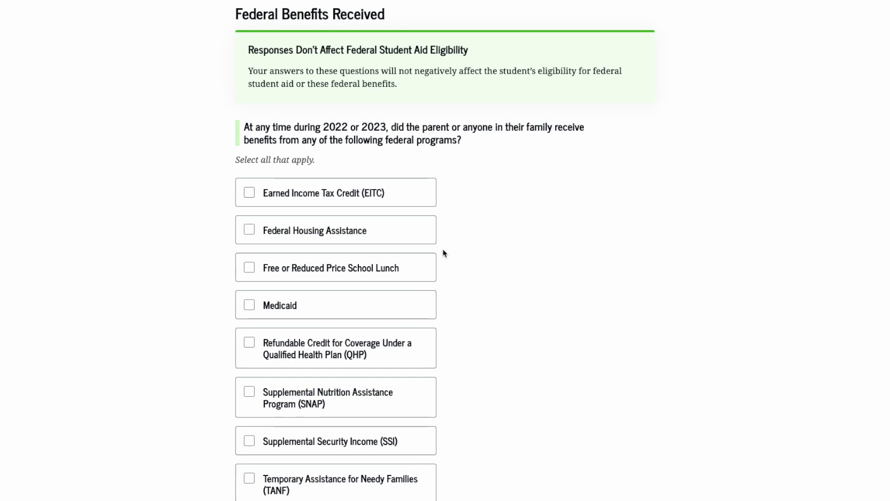
{"action": "scroll", "coordinate": [444, 252], "scroll_direction": "down", "scroll_amount": 1}
{"action": "scroll", "coordinate": [406, 157], "scroll_direction": "down", "scroll_amount": 1}
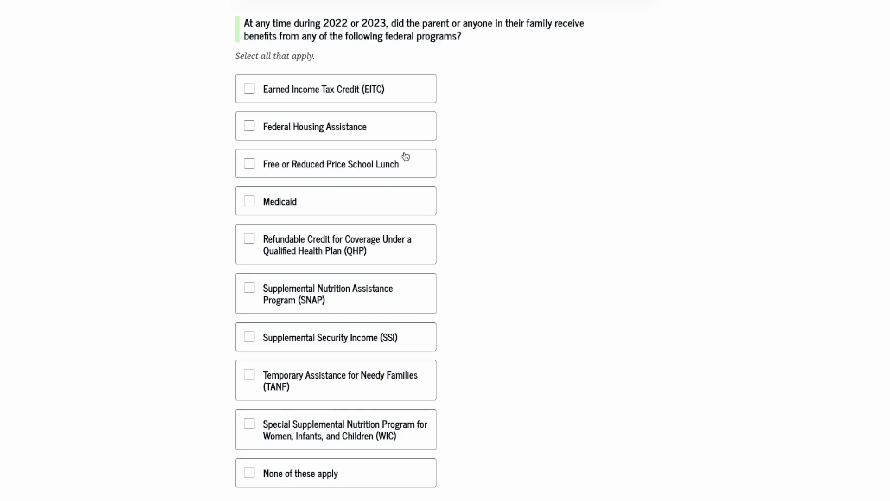
{"action": "scroll", "coordinate": [406, 156], "scroll_direction": "down", "scroll_amount": 2}
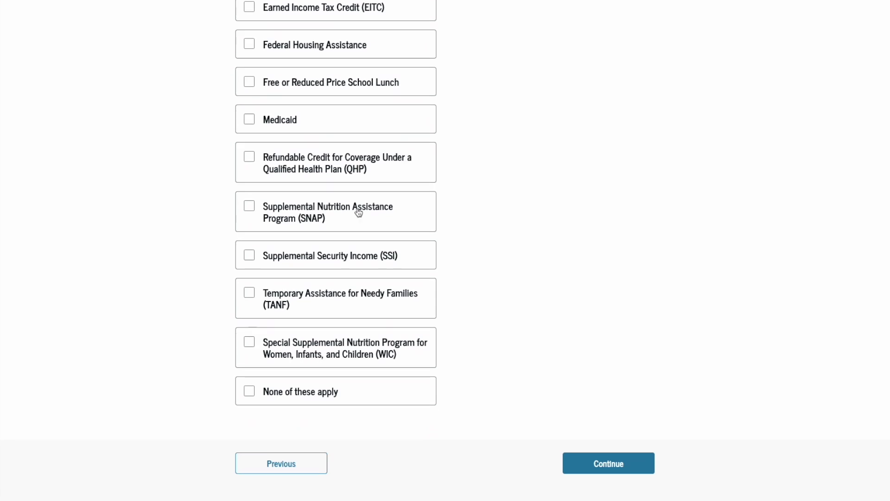
{"action": "left_click", "coordinate": [280, 392]}
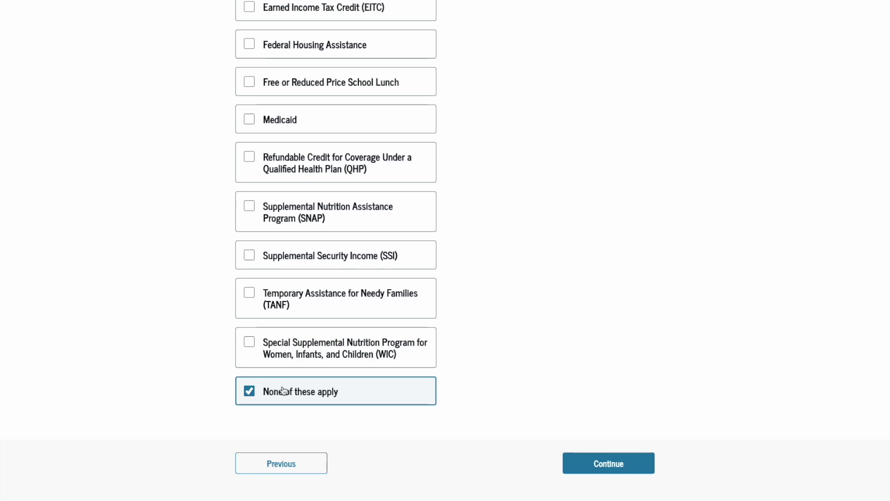
{"action": "left_click", "coordinate": [588, 465]}
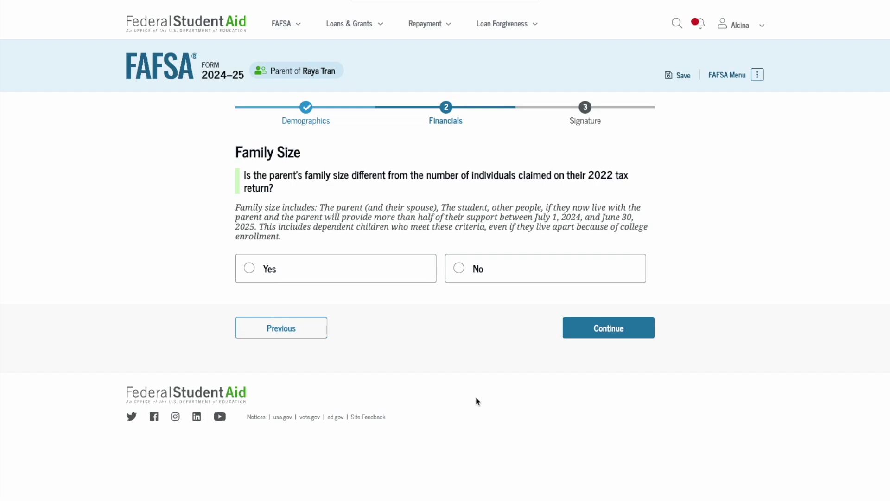
Step: Answer Yes to a differing family size and add 2 other dependents, making 5
{"action": "left_click", "coordinate": [345, 277]}
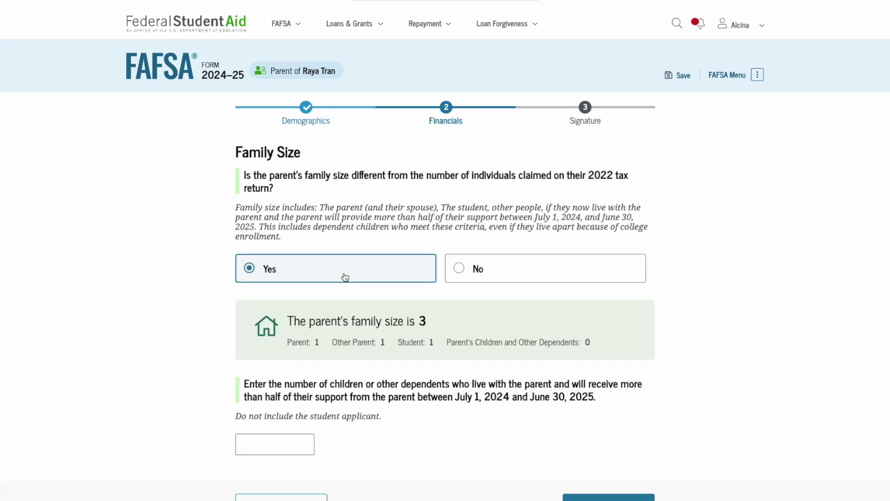
{"action": "scroll", "coordinate": [345, 277], "scroll_direction": "down", "scroll_amount": 2}
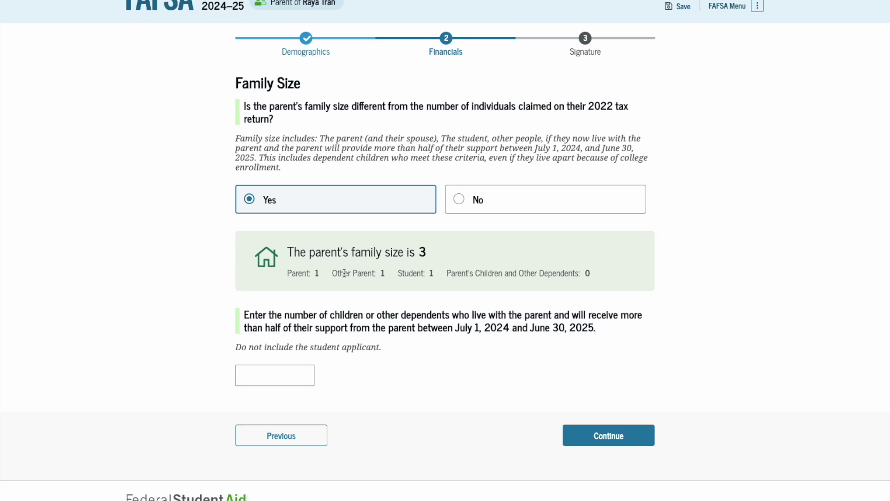
{"action": "left_click", "coordinate": [277, 373]}
{"action": "type", "text": "2"}
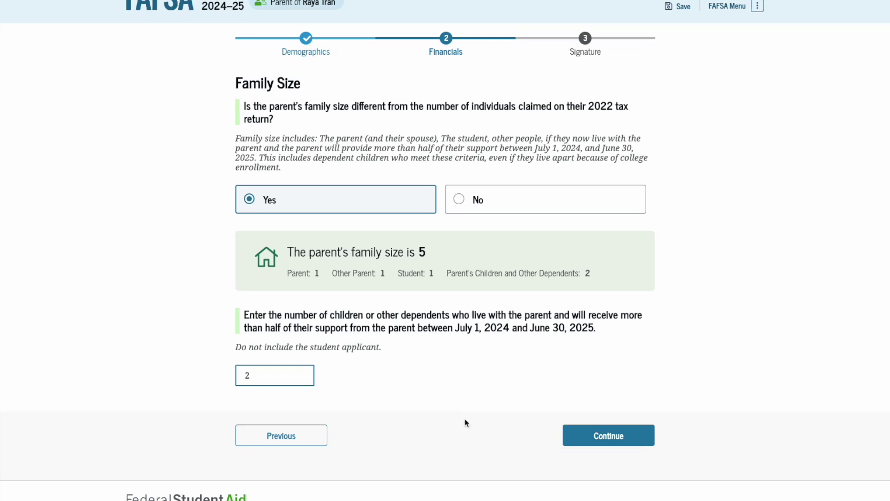
{"action": "left_click", "coordinate": [618, 446]}
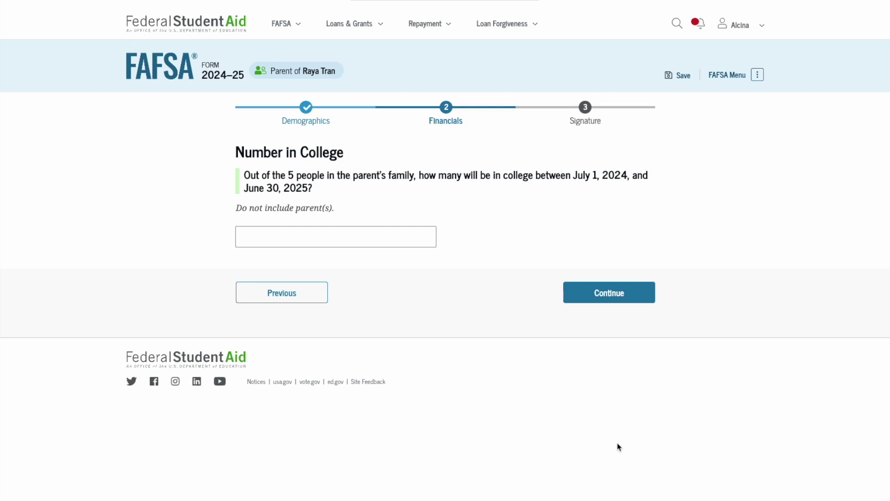
Step: Enter 2 as the number of family members in college and continue
{"action": "left_click", "coordinate": [379, 236]}
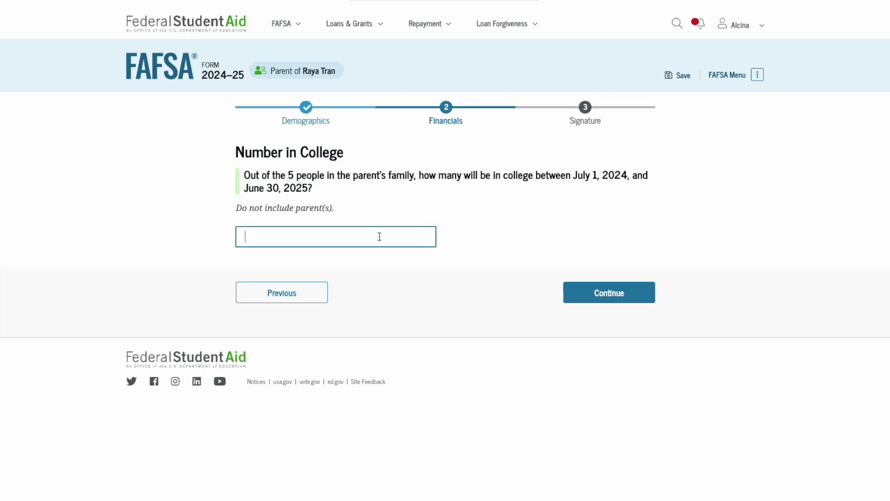
{"action": "type", "text": "2"}
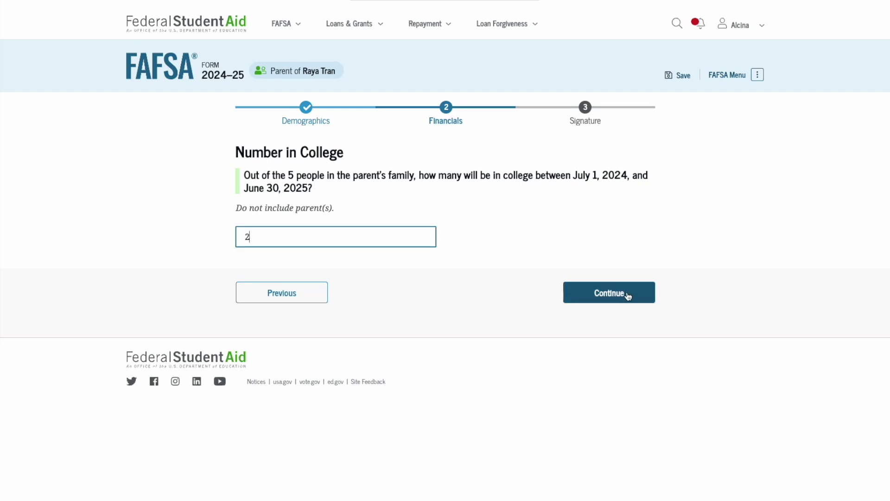
{"action": "left_click", "coordinate": [628, 296]}
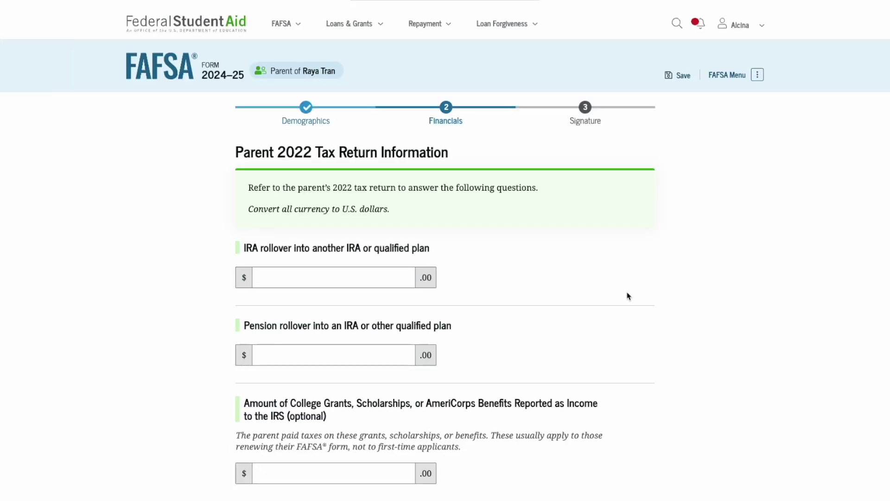
{"action": "scroll", "coordinate": [628, 296], "scroll_direction": "down", "scroll_amount": 3}
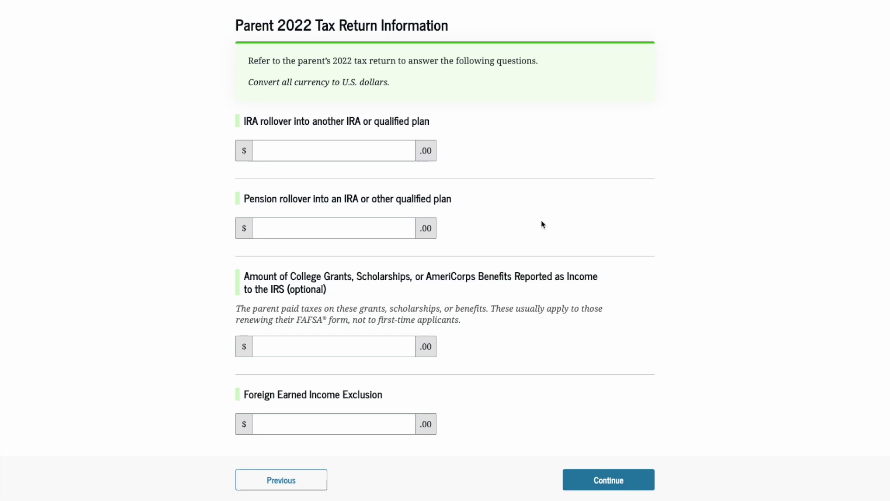
Step: Enter 0 for the IRA rollover and 20,000 for the pension rollover
{"action": "left_click", "coordinate": [388, 147]}
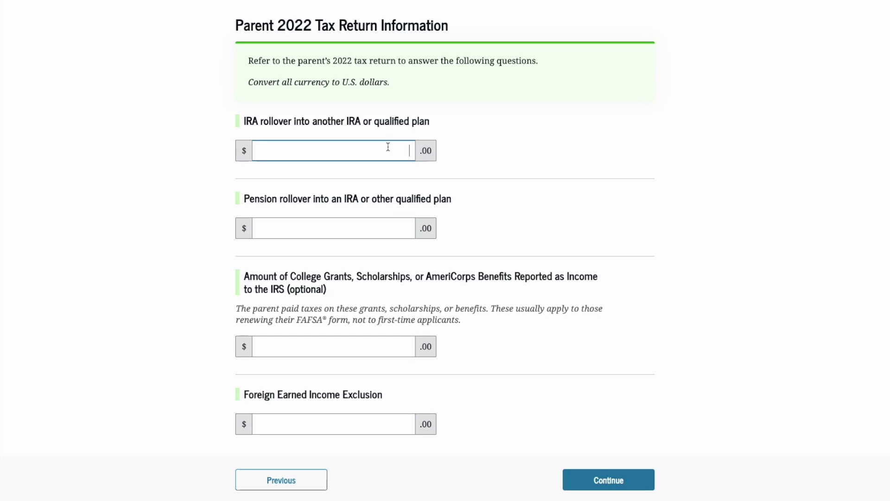
{"action": "type", "text": "0"}
{"action": "left_click", "coordinate": [400, 230]}
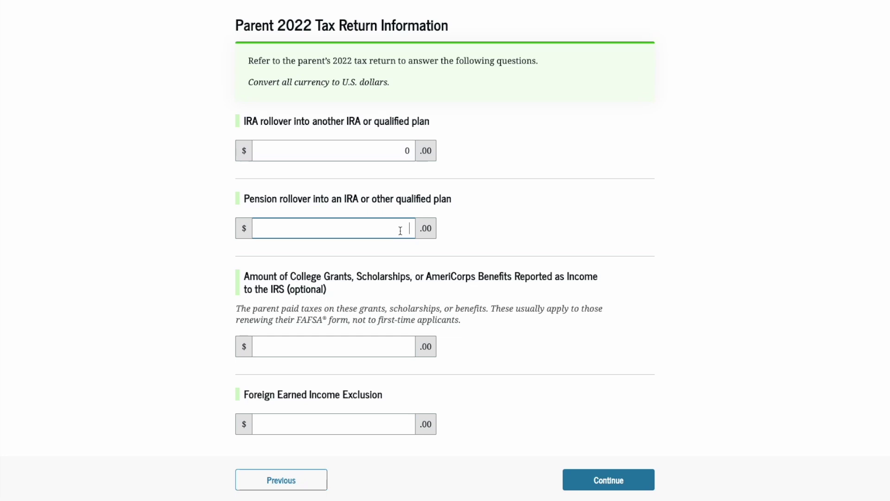
{"action": "type", "text": "0"}
{"action": "type", "text": "20,00"}
{"action": "type", "text": "0"}
Step: Enter 0 for college grants and 0 for foreign earned income exclusion, then continue
{"action": "scroll", "coordinate": [445, 251], "scroll_direction": "down", "scroll_amount": 2}
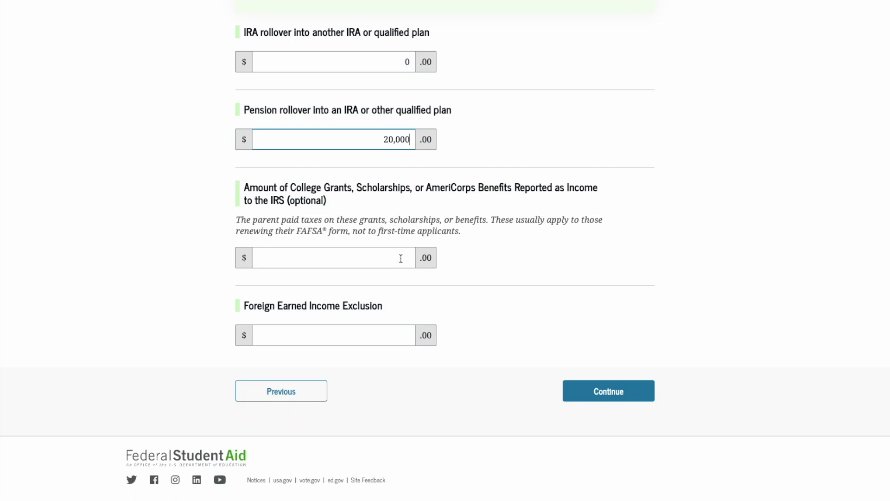
{"action": "left_click", "coordinate": [401, 259]}
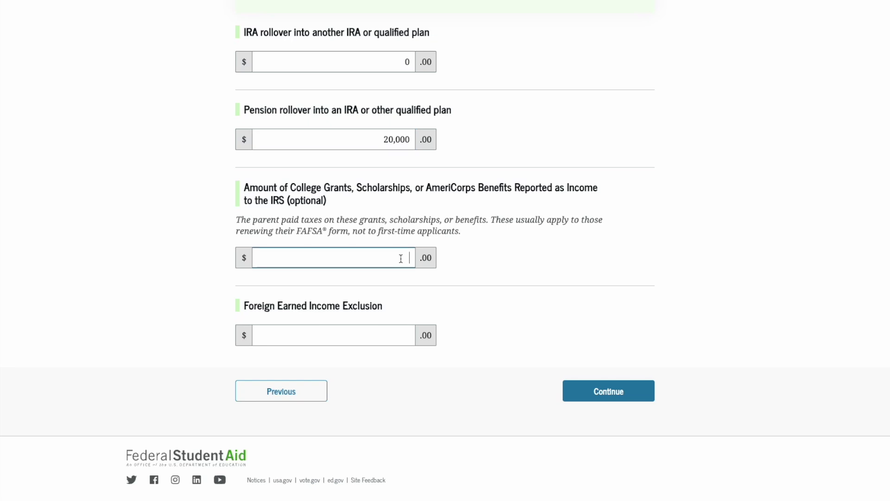
{"action": "type", "text": "0"}
{"action": "left_click", "coordinate": [411, 336]}
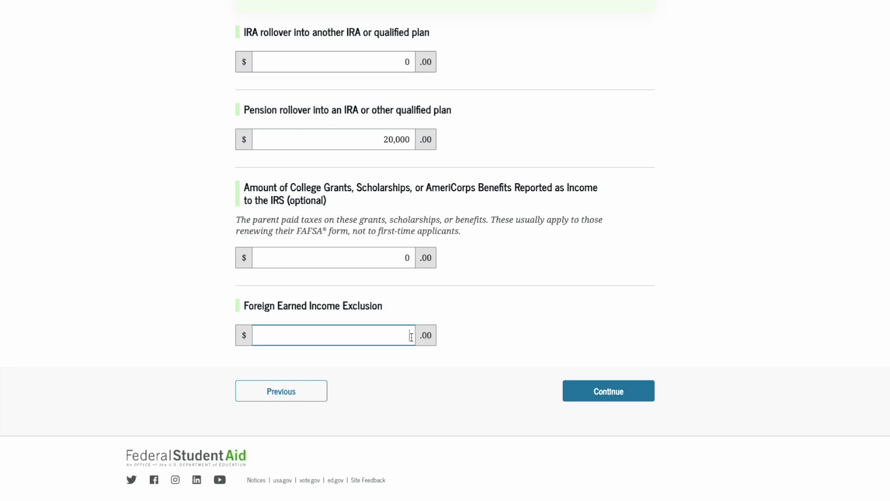
{"action": "type", "text": "0"}
{"action": "left_click", "coordinate": [606, 393]}
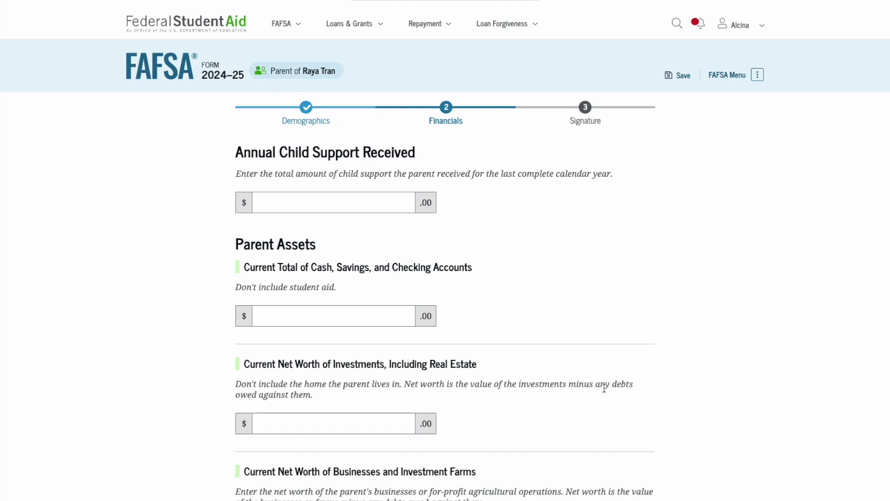
Step: Report 0 in annual child support received
{"action": "left_click", "coordinate": [380, 201]}
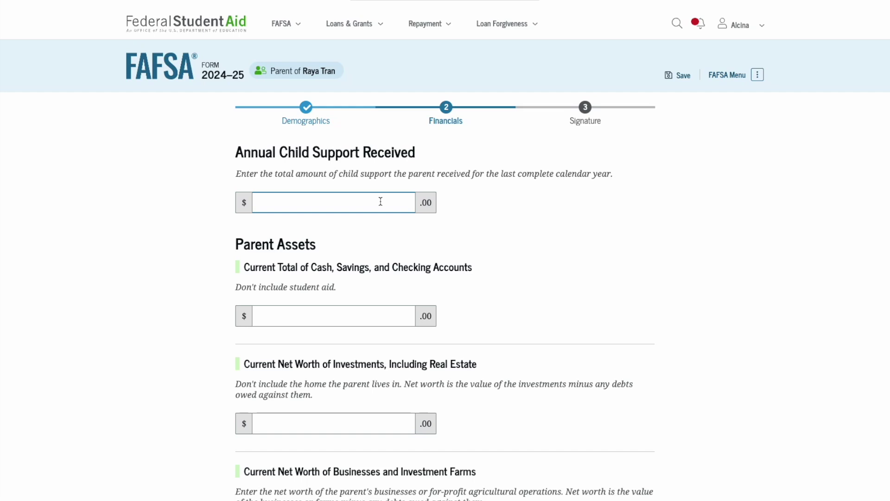
{"action": "type", "text": "0"}
{"action": "scroll", "coordinate": [399, 237], "scroll_direction": "down", "scroll_amount": 4}
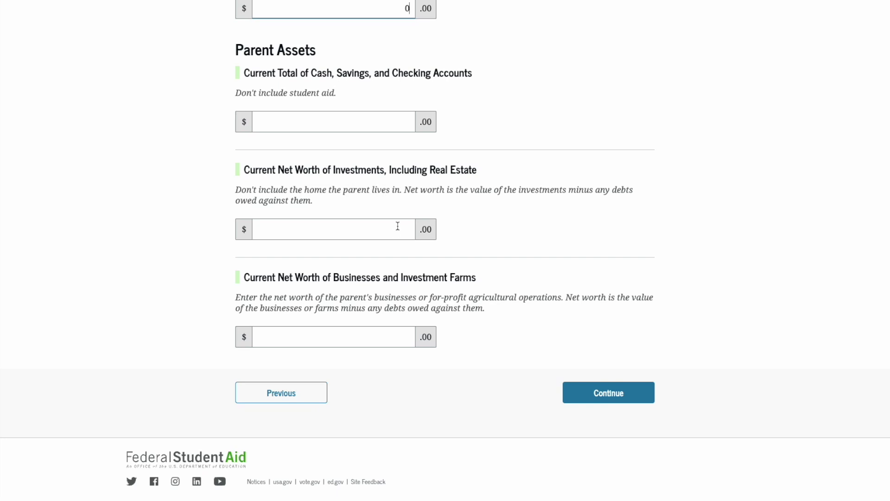
Step: Enter parent assets: 1,500 cash and savings, 4,500 investments, 0 business net worth, then continue
{"action": "left_click", "coordinate": [402, 126]}
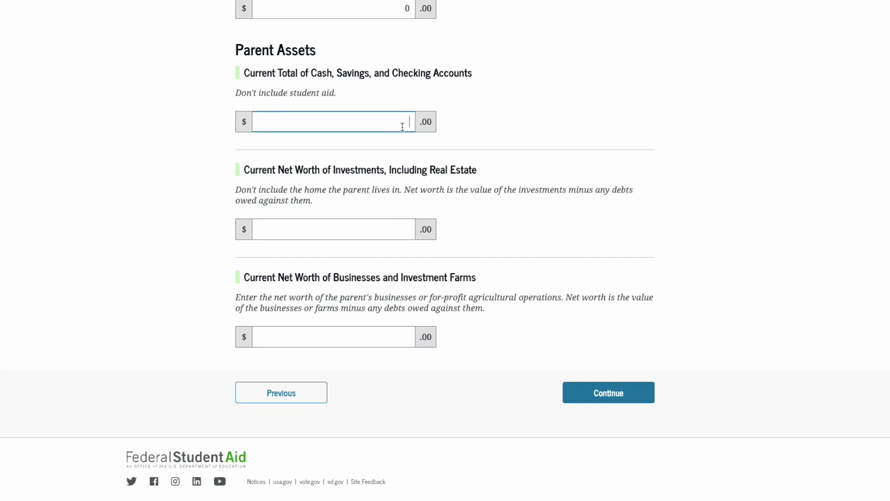
{"action": "type", "text": "1500"}
{"action": "left_click", "coordinate": [404, 229]}
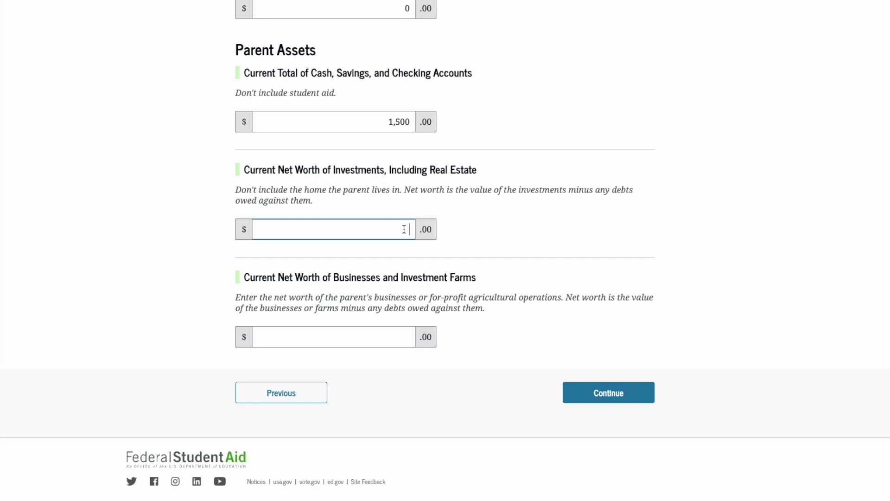
{"action": "type", "text": "6500"}
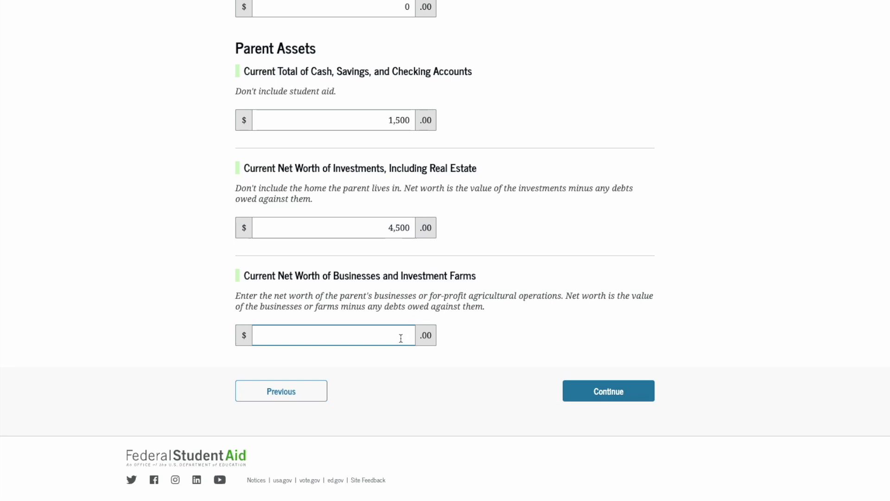
{"action": "type", "text": "0"}
{"action": "left_click", "coordinate": [599, 393]}
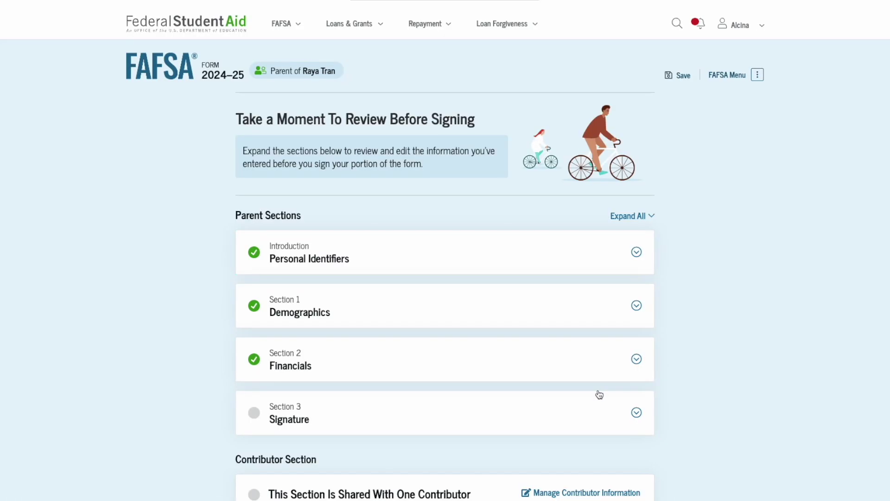
Step: Scroll through the parent review summary showing Personal Identifiers, Demographics and Financials complete
{"action": "scroll", "coordinate": [599, 394], "scroll_direction": "down", "scroll_amount": 4}
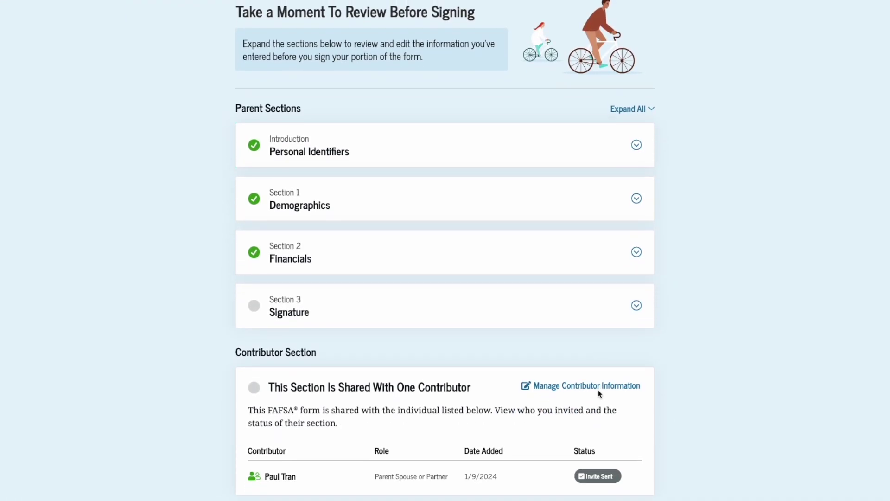
{"action": "scroll", "coordinate": [480, 383], "scroll_direction": "down", "scroll_amount": 2}
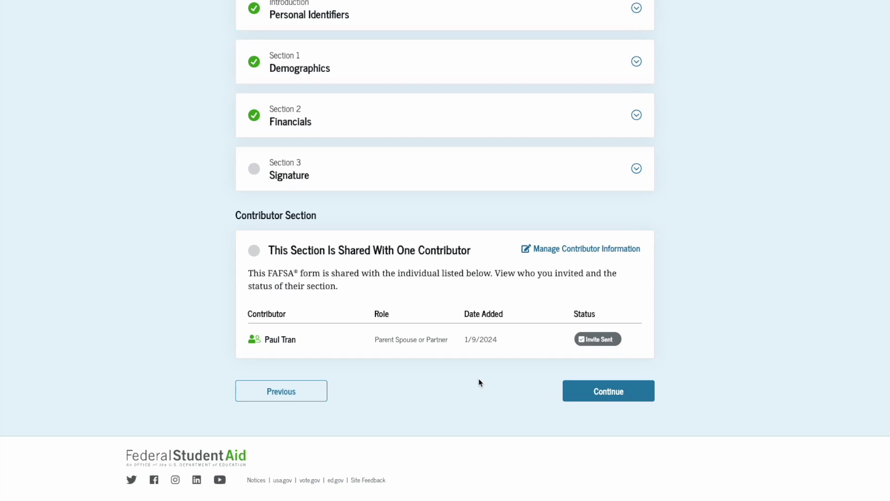
Step: Accept the certification terms and sign the parent's section
{"action": "left_click", "coordinate": [576, 394]}
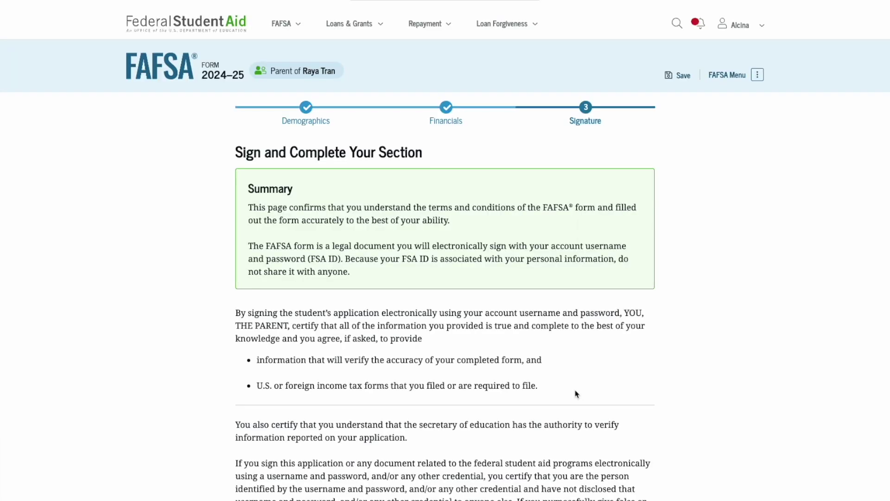
{"action": "scroll", "coordinate": [576, 394], "scroll_direction": "down", "scroll_amount": 1}
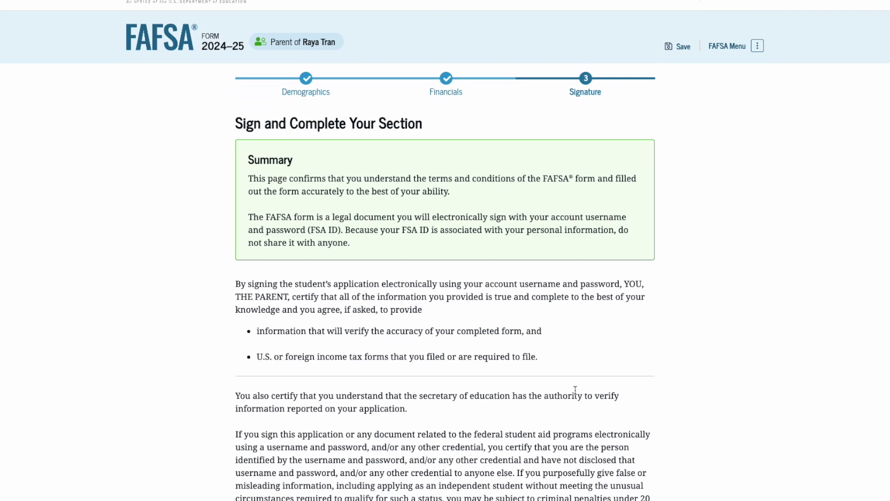
{"action": "scroll", "coordinate": [574, 389], "scroll_direction": "down", "scroll_amount": 3}
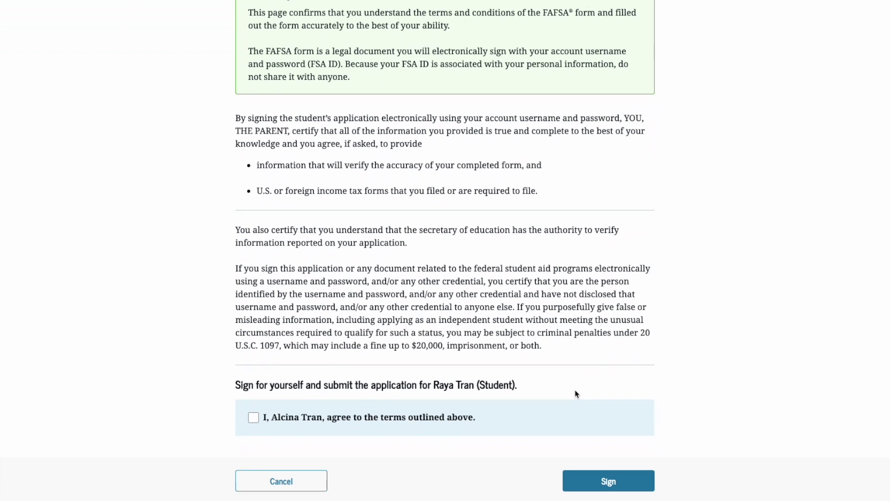
{"action": "scroll", "coordinate": [576, 394], "scroll_direction": "down", "scroll_amount": 1}
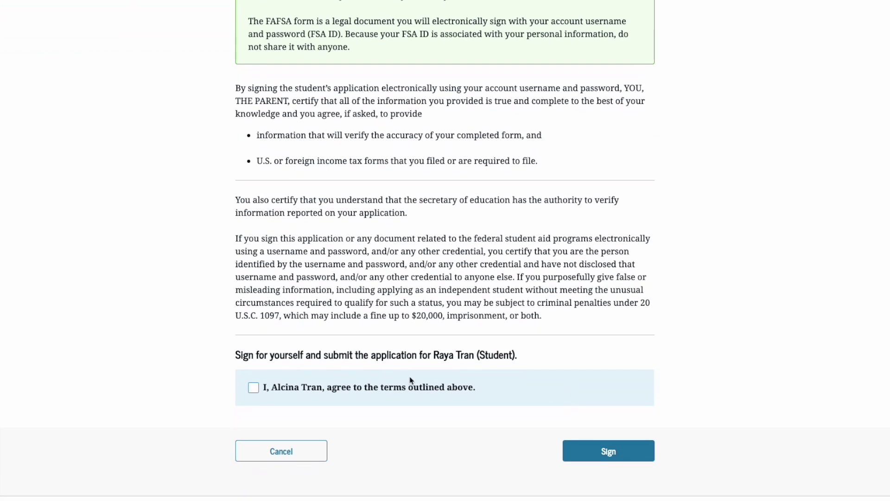
{"action": "left_click", "coordinate": [254, 387]}
{"action": "scroll", "coordinate": [398, 407], "scroll_direction": "down", "scroll_amount": 1}
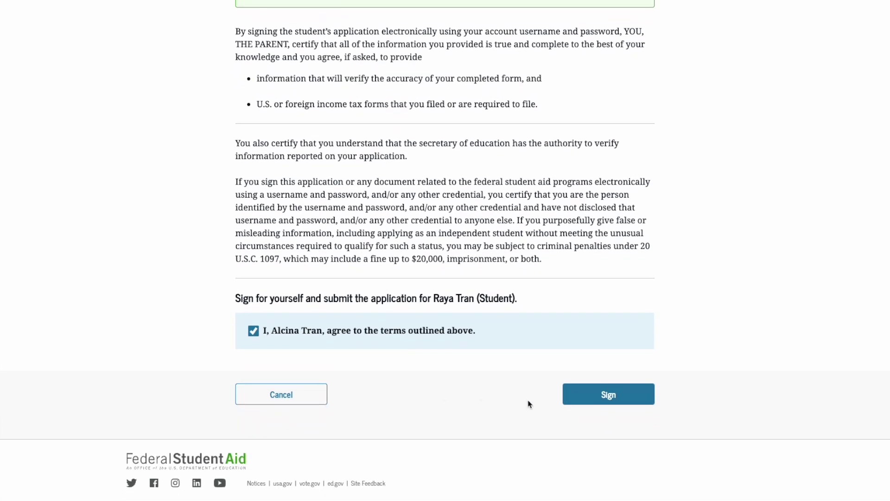
{"action": "left_click", "coordinate": [589, 401]}
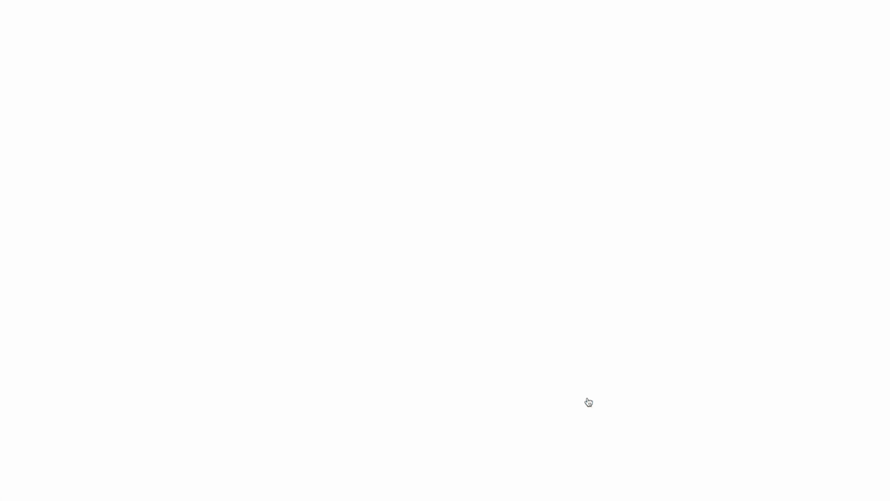